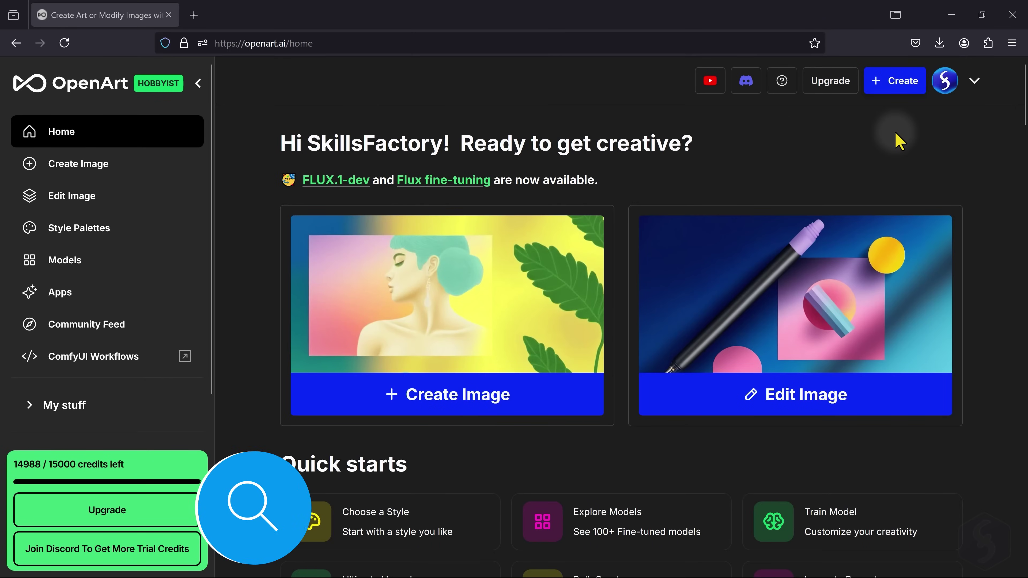
On the Create page, switch the image model to AlbedoBase-XL from Public Models.
scroll(992, 161, down, 8)
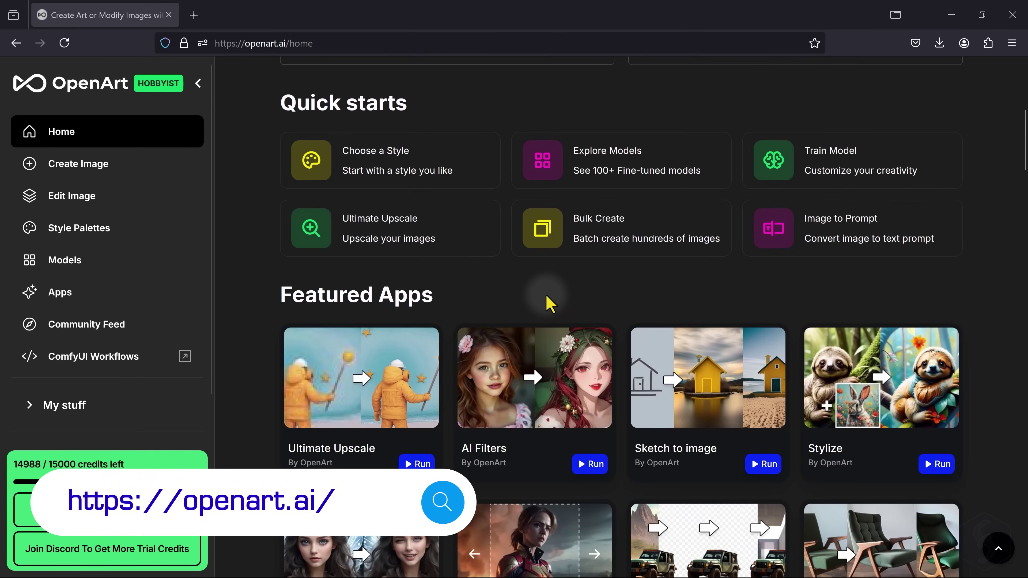
scroll(549, 303, down, 3)
scroll(815, 346, down, 12)
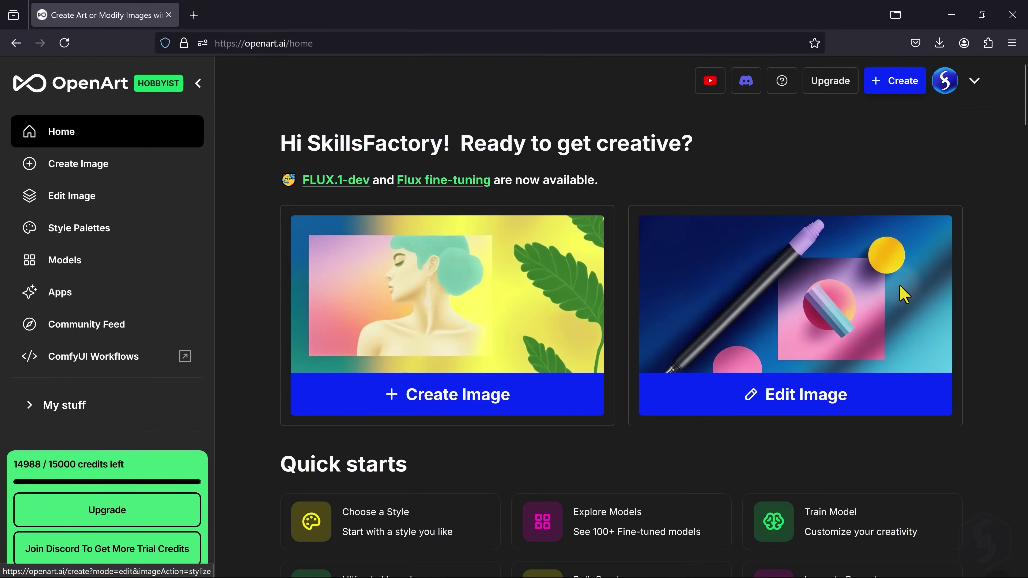
click(86, 164)
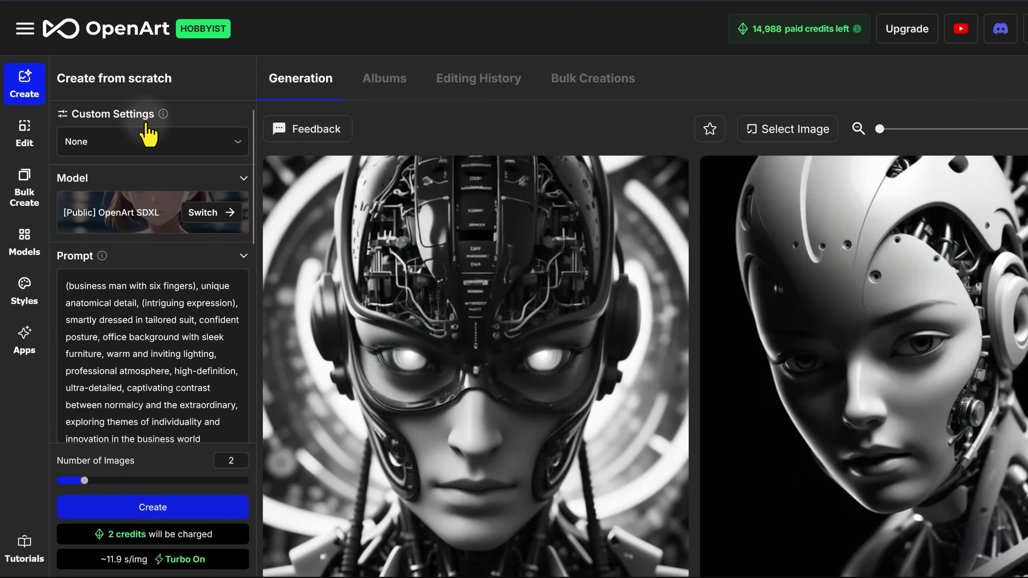
click(214, 221)
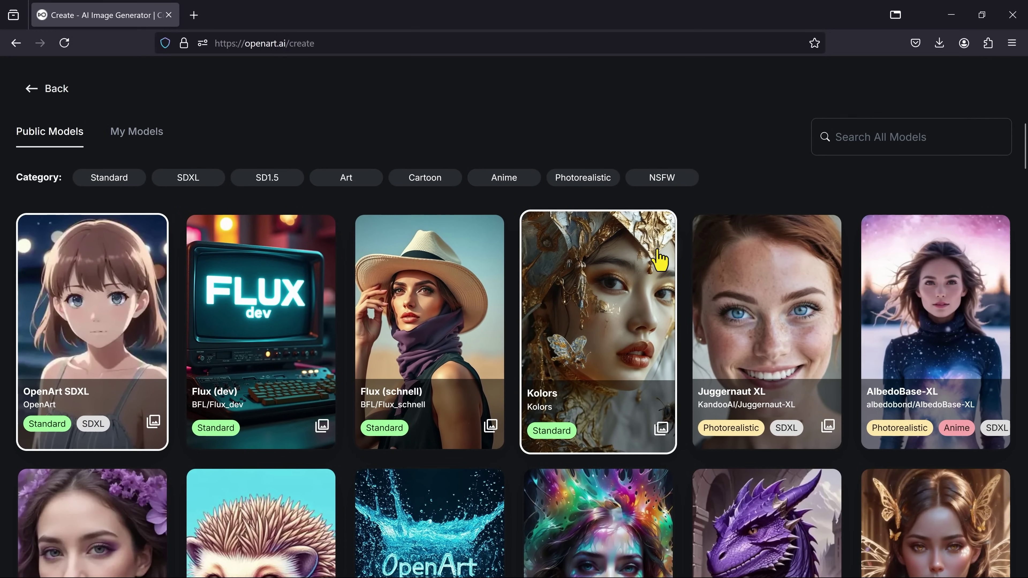
click(986, 344)
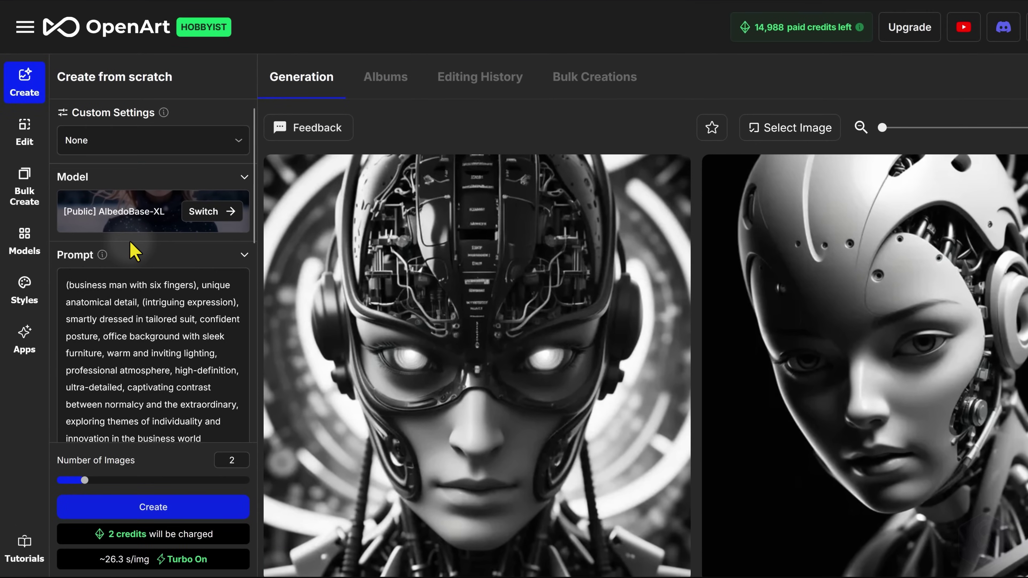
Replace the prompt with 'A cat is' and Quick Enhance it into fuller variations.
click(129, 283)
key(ctrl+a)
key(BackSpace)
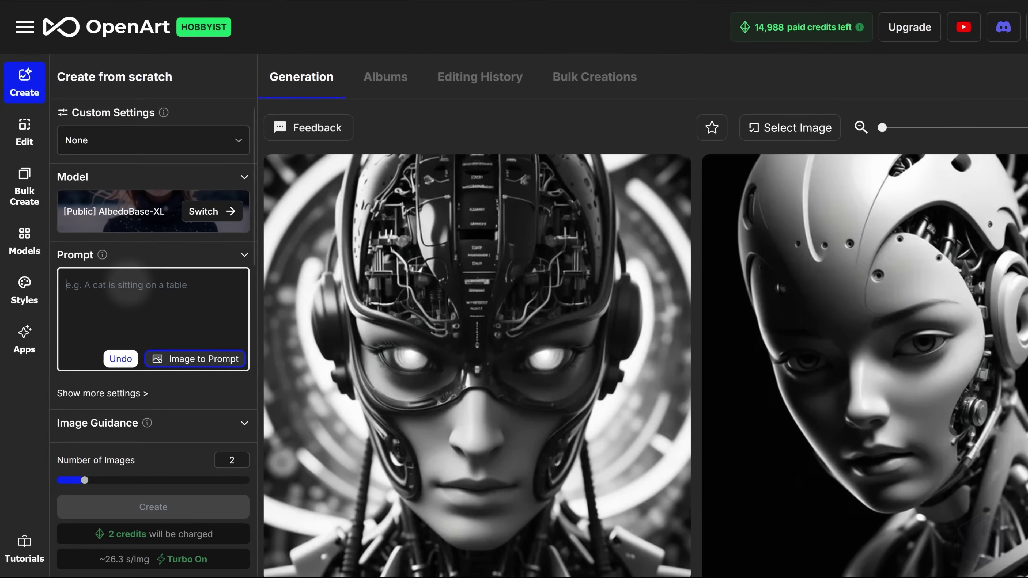
text(A cat is relaxing on the ground and is taking a nap)
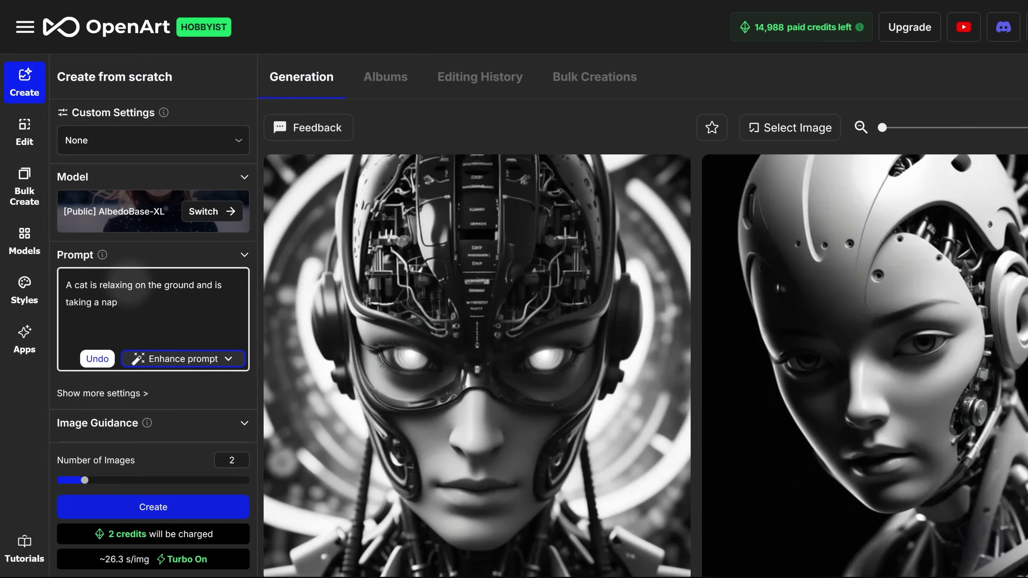
key(ctrl+Return)
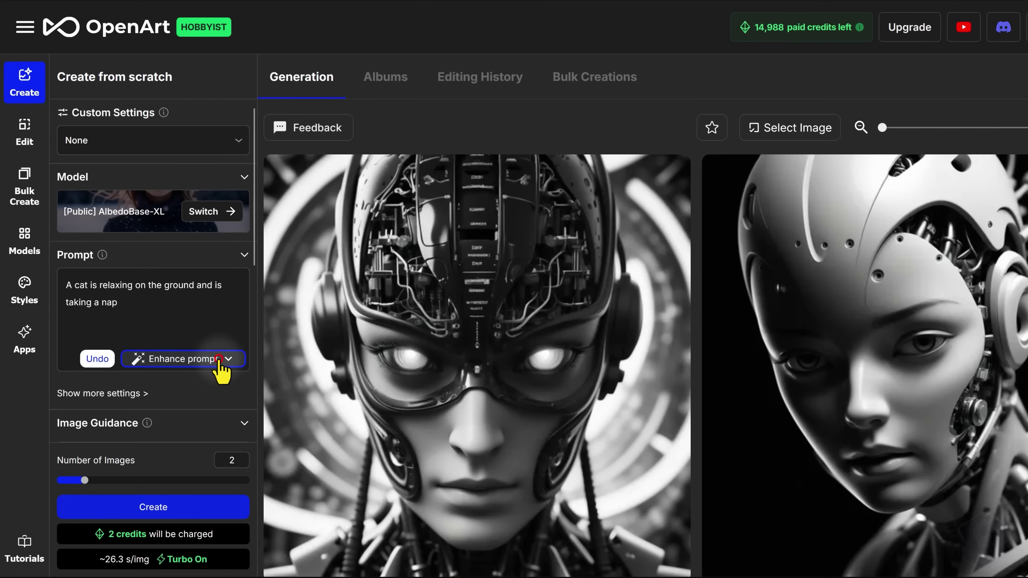
click(218, 359)
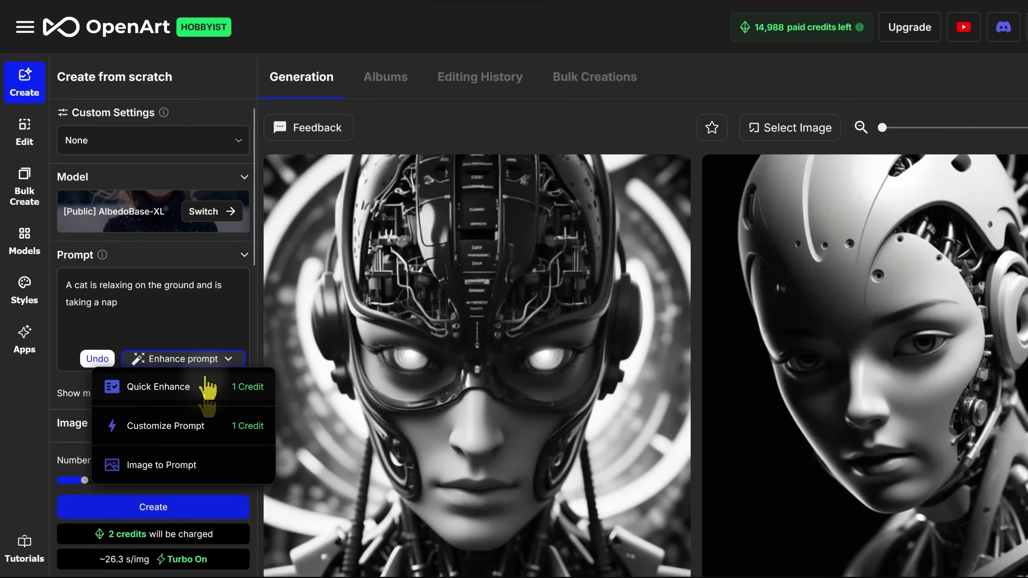
click(208, 388)
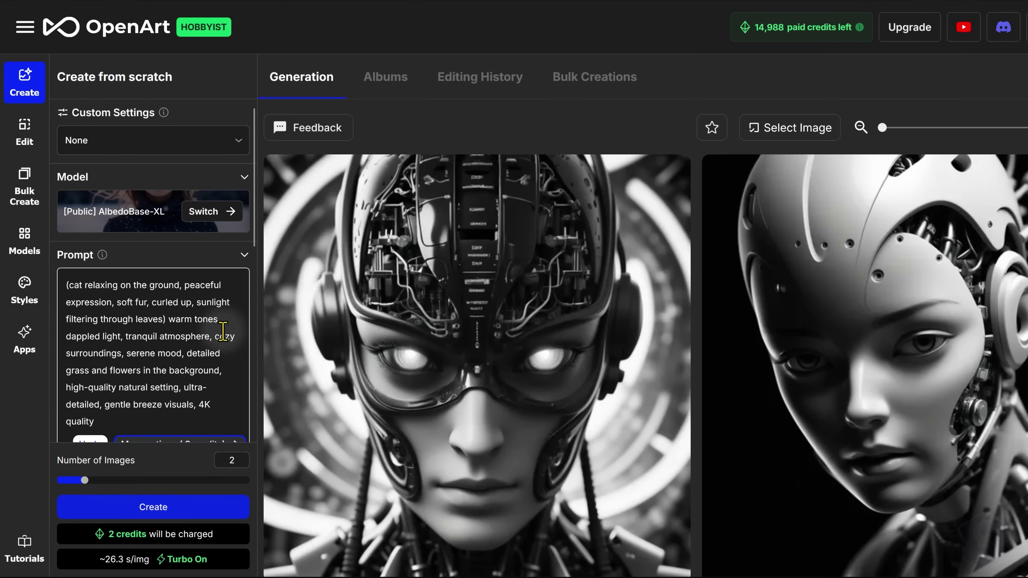
click(207, 362)
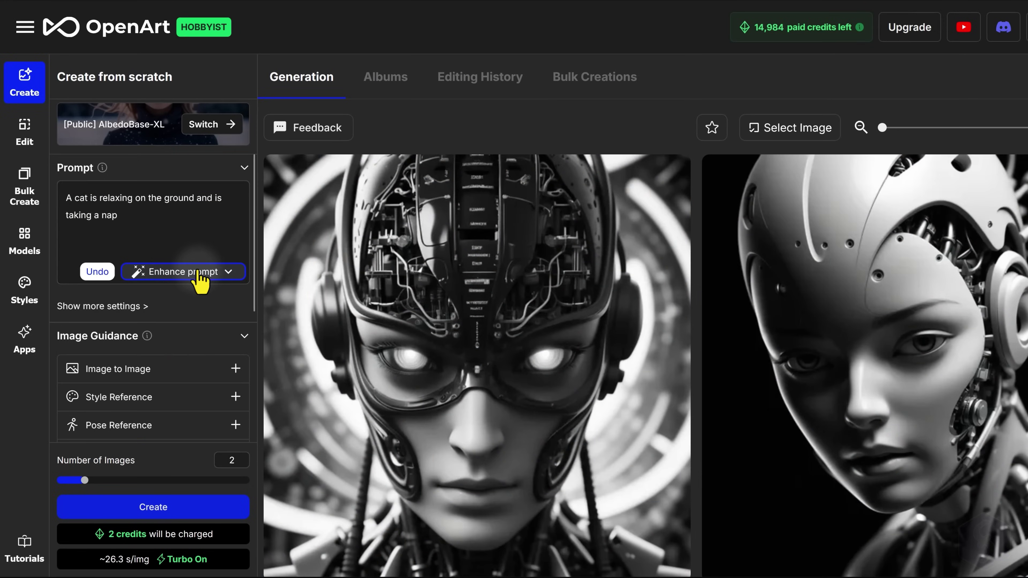
Customize-enhance the prompt with a Warm tone and Photorealism style.
click(210, 272)
click(192, 343)
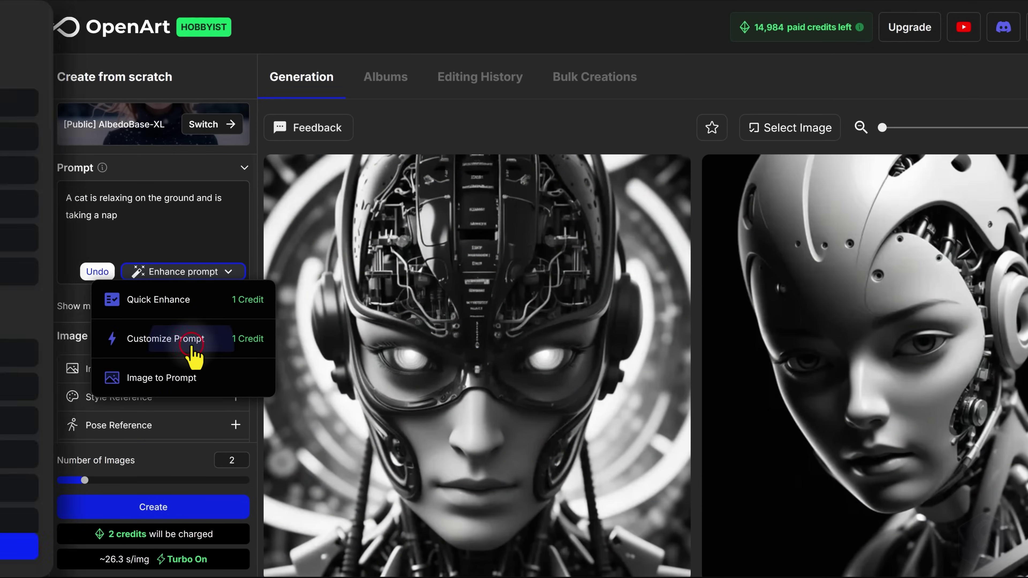
click(117, 102)
scroll(162, 162, down, 4)
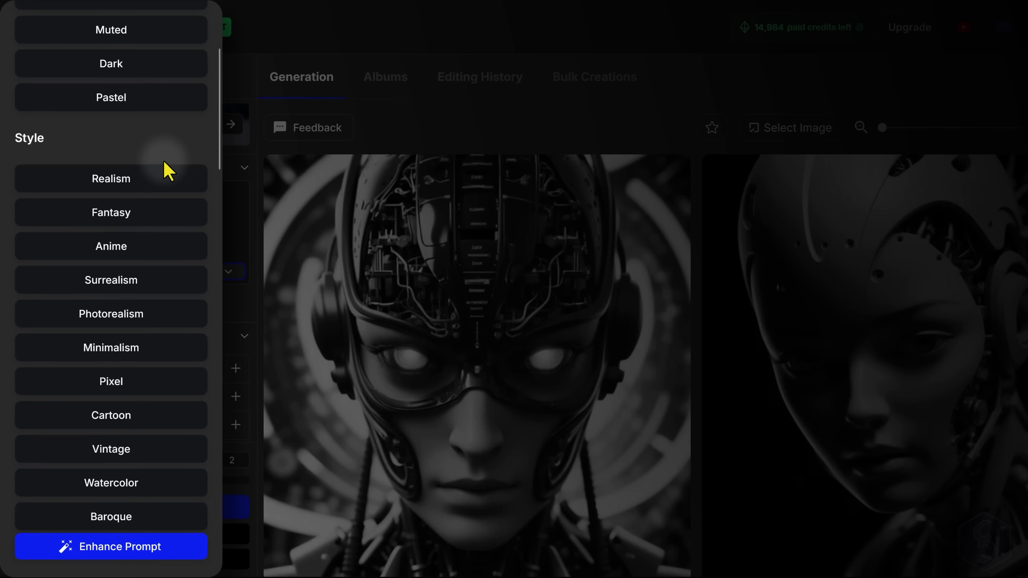
click(136, 320)
click(123, 553)
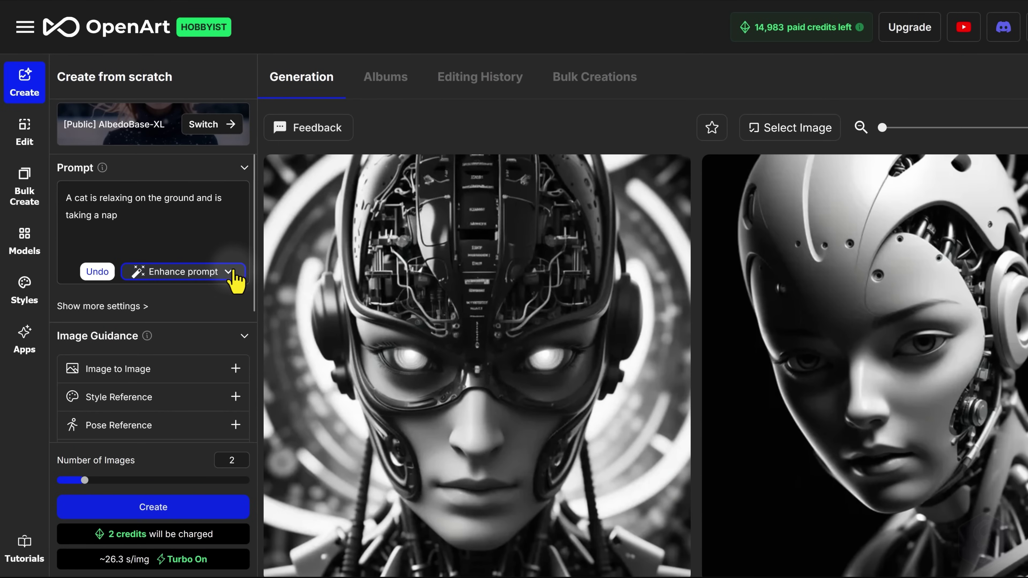
Generate a prompt from the sitting cat photo using Image to Prompt.
click(229, 272)
click(195, 375)
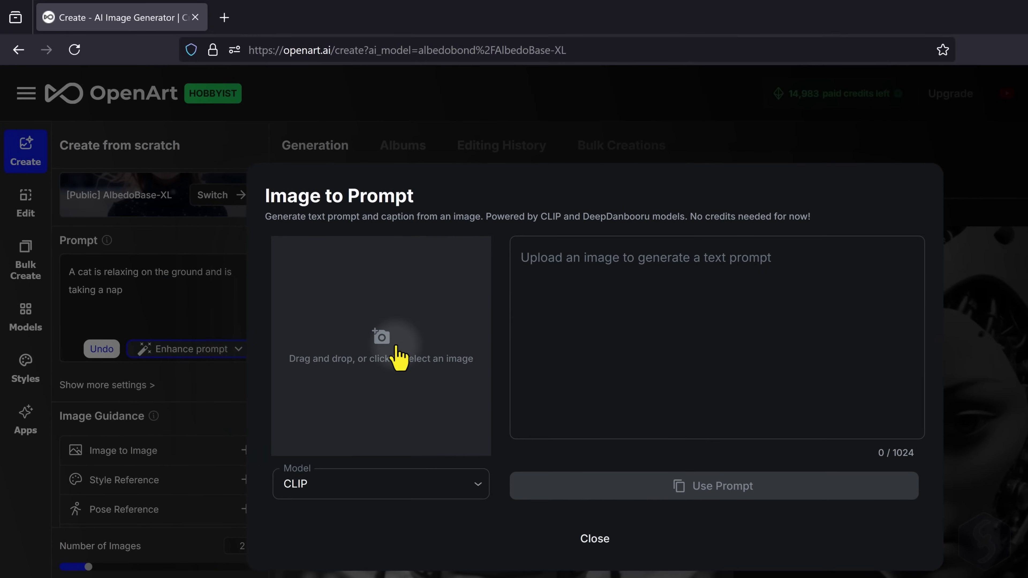
click(370, 279)
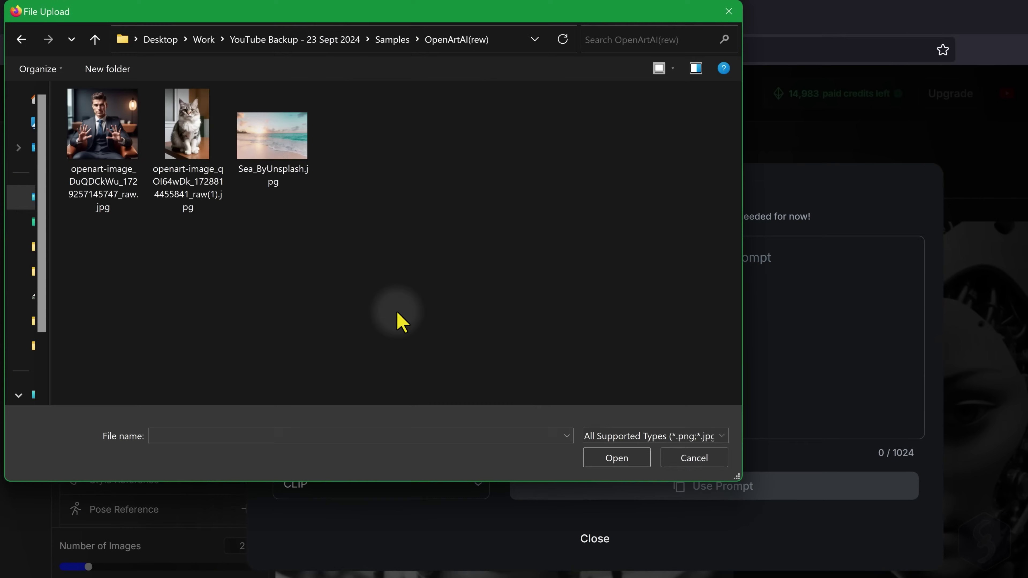
click(187, 130)
click(626, 459)
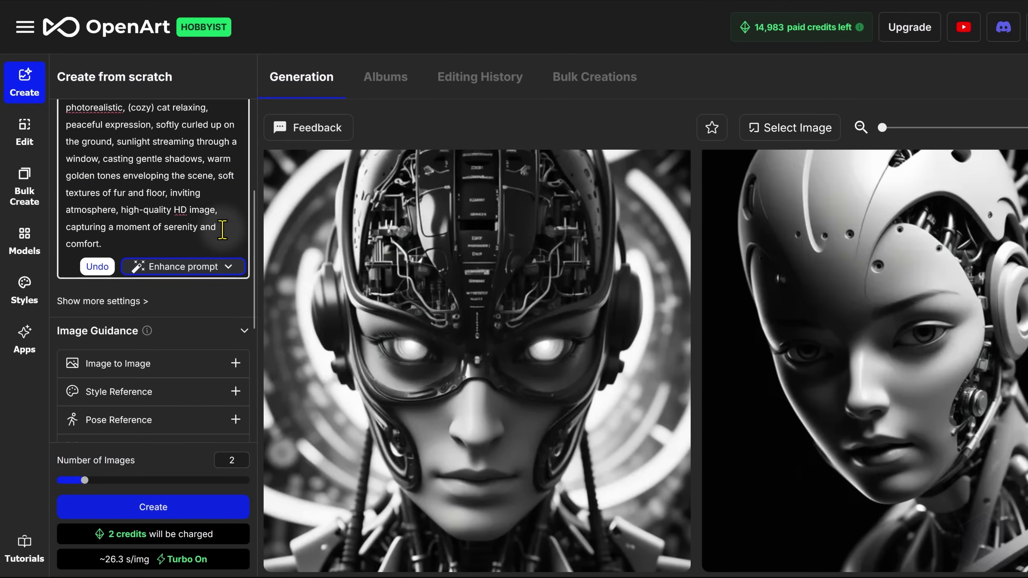
Expand and collapse the Image to Image and Style Reference sections, then collapse Image Guidance.
scroll(197, 172, down, 5)
scroll(195, 162, up, 2)
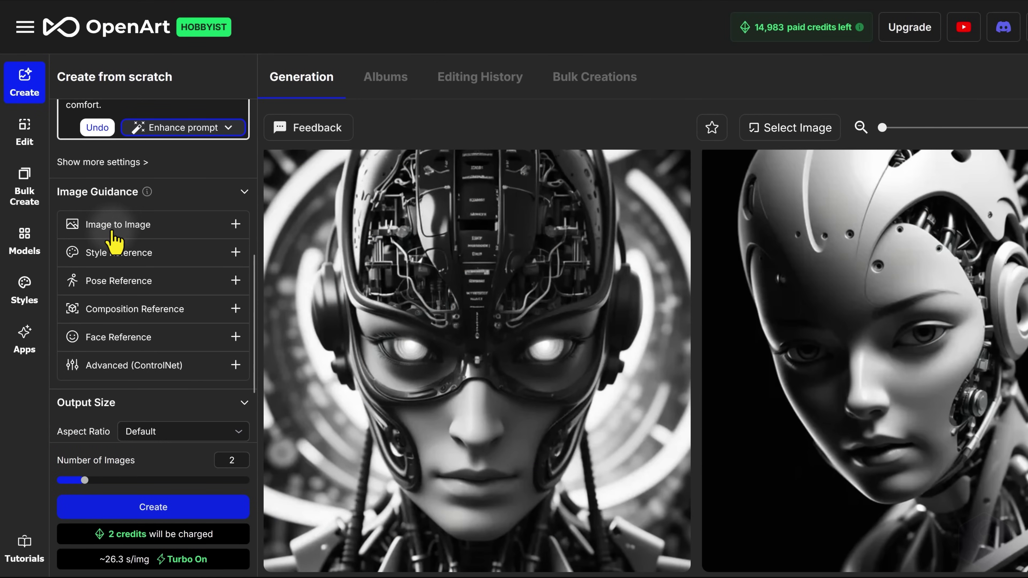
click(236, 224)
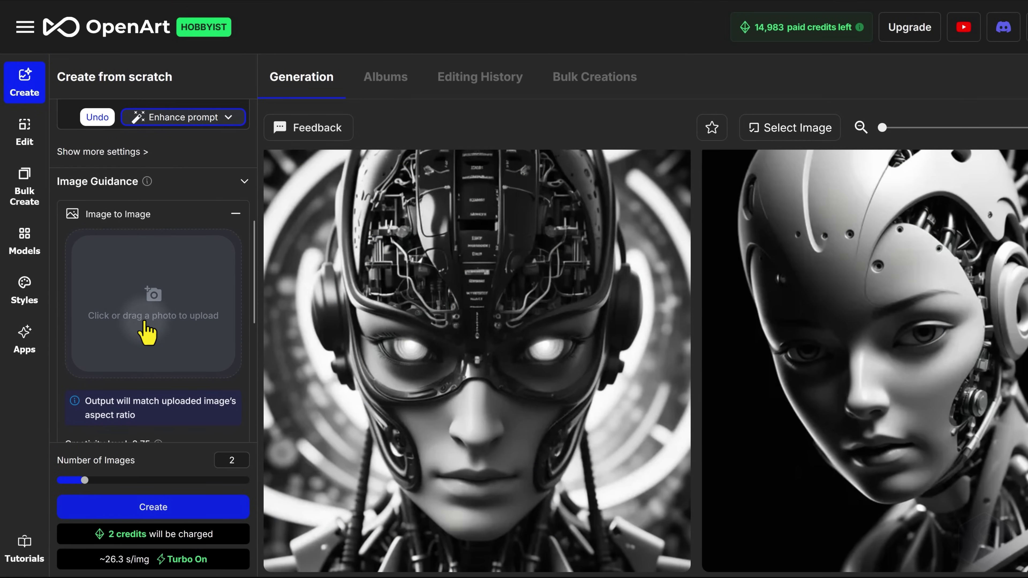
click(236, 213)
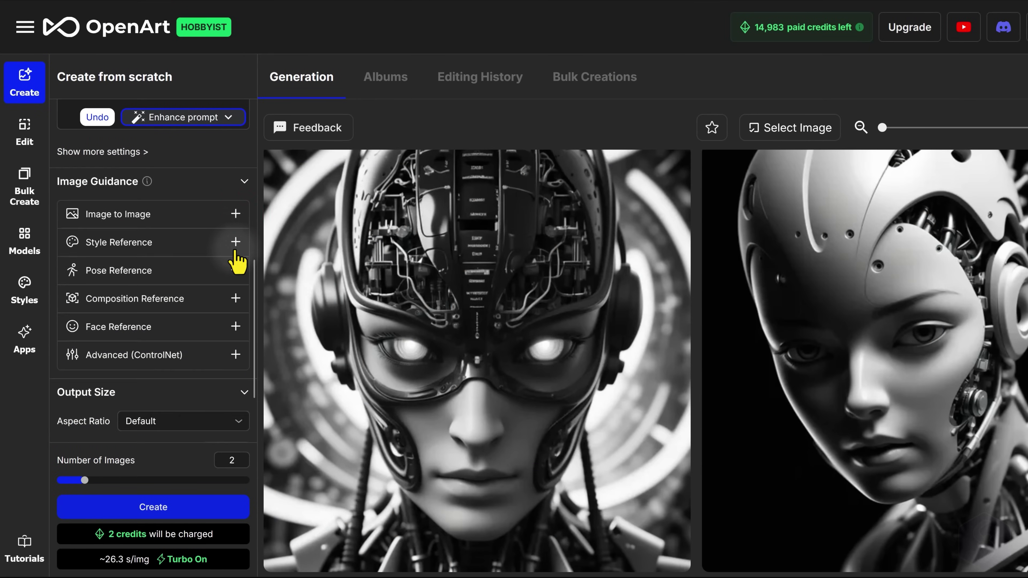
click(235, 243)
scroll(219, 300, down, 2)
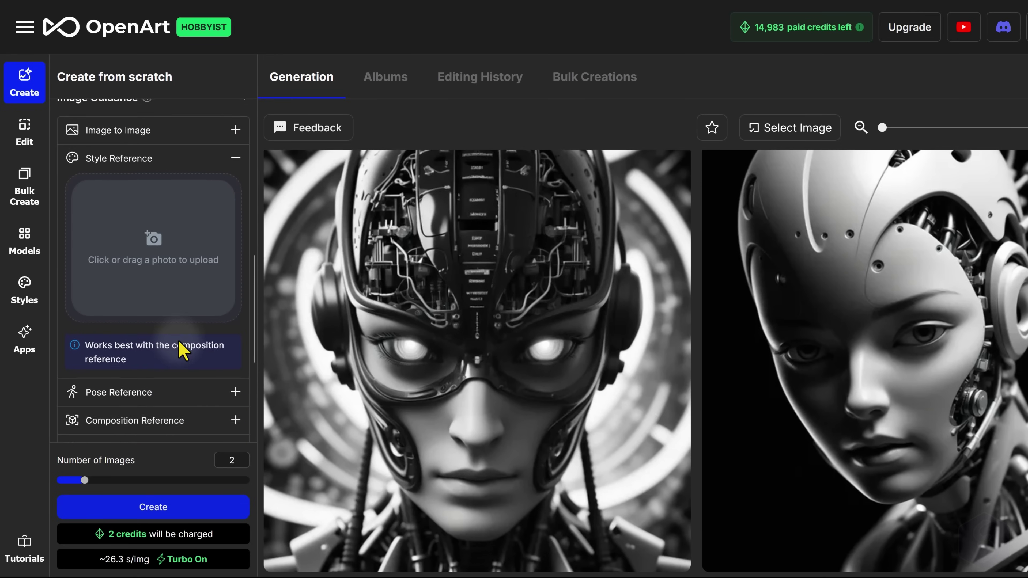
scroll(226, 267, up, 2)
click(235, 243)
scroll(153, 279, up, 3)
click(152, 289)
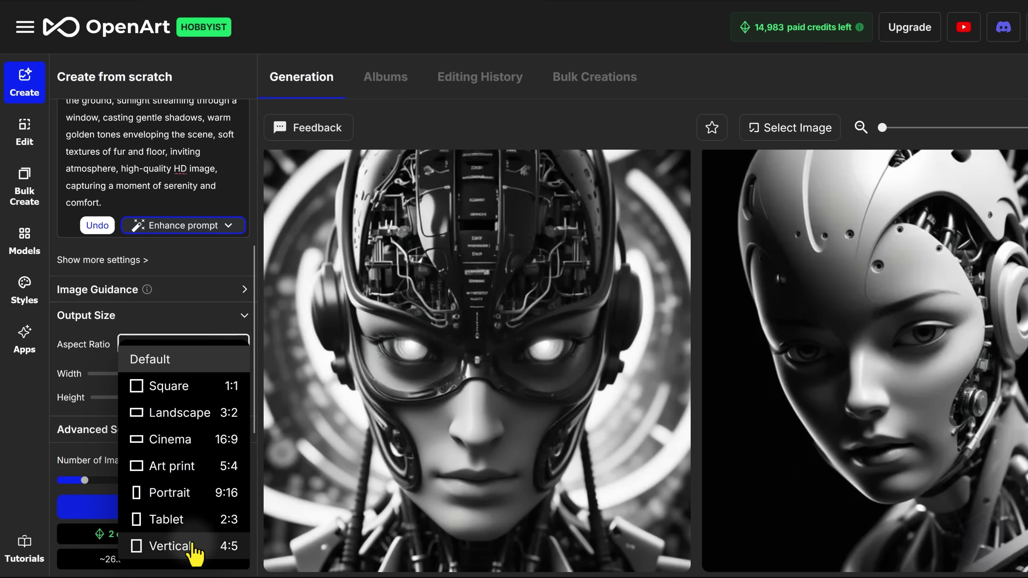
Keep the Default aspect ratio, random seed, and x1 upscale at 1024 × 1024 in advanced settings.
click(198, 351)
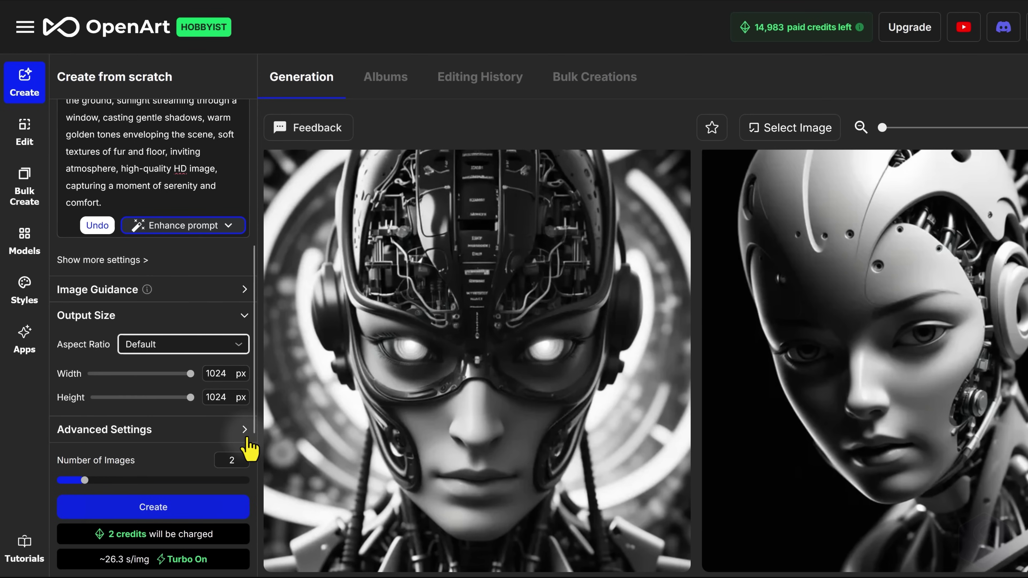
click(245, 430)
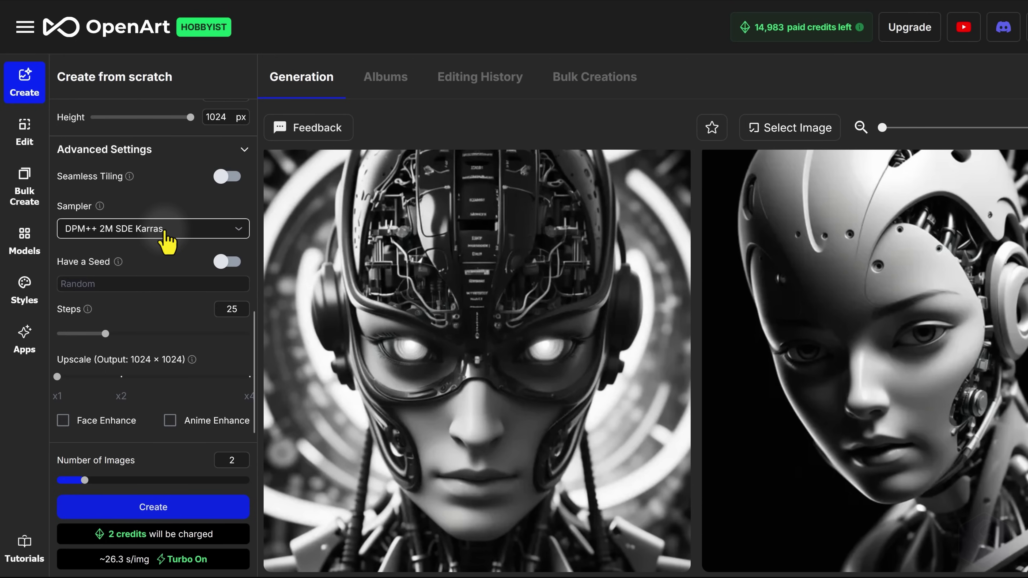
click(222, 259)
click(114, 286)
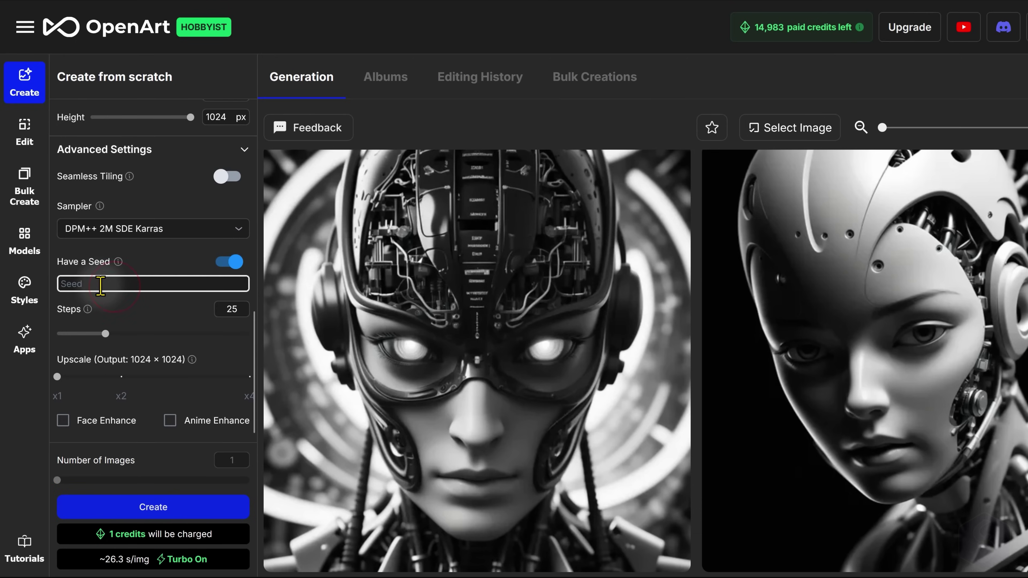
click(236, 263)
mouse_move(88, 309)
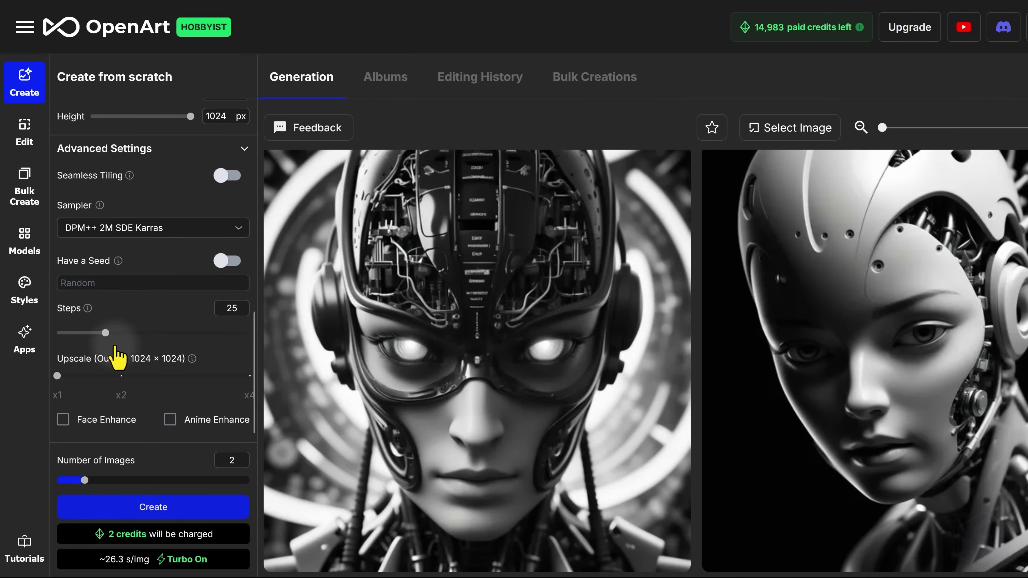
drag(56, 377, 145, 389)
click(64, 377)
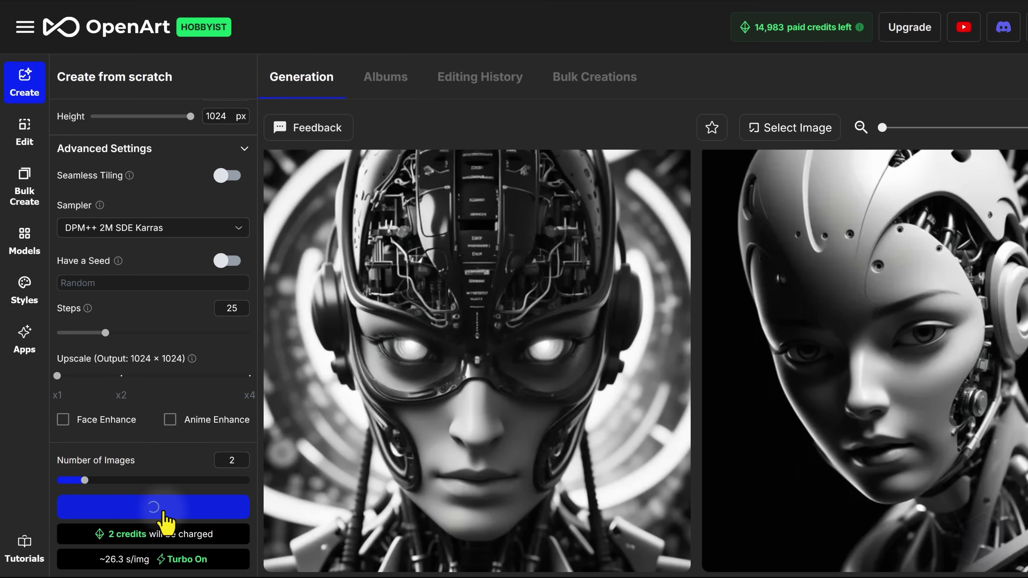
Generate the two cat images and reuse the left image's generation settings.
click(165, 512)
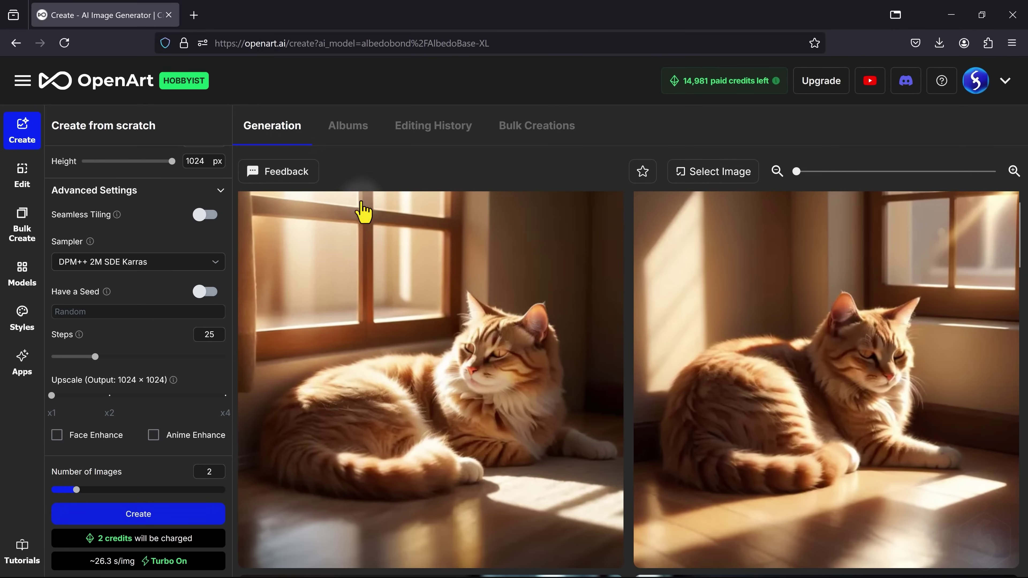
mouse_move(823, 316)
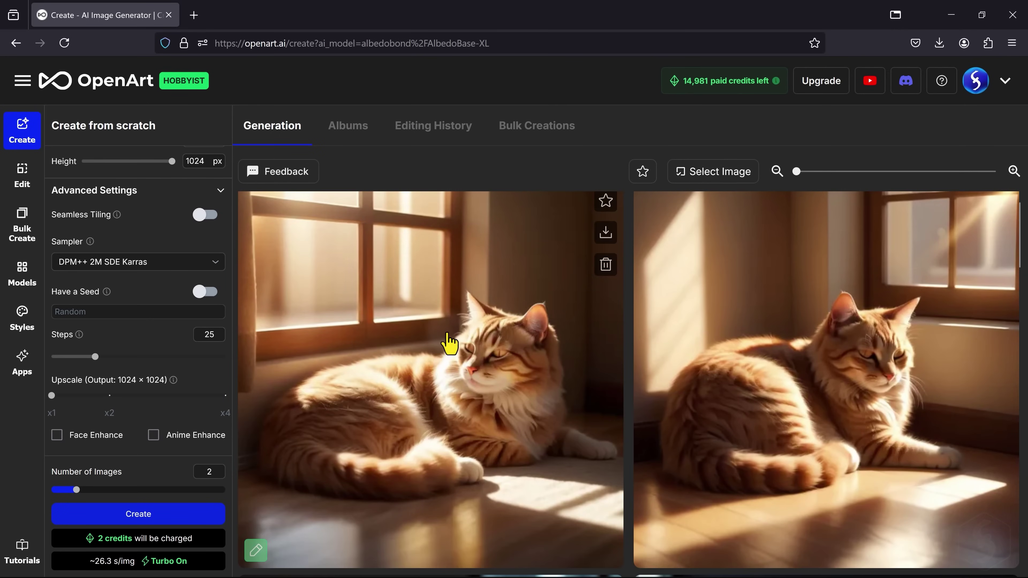
click(444, 343)
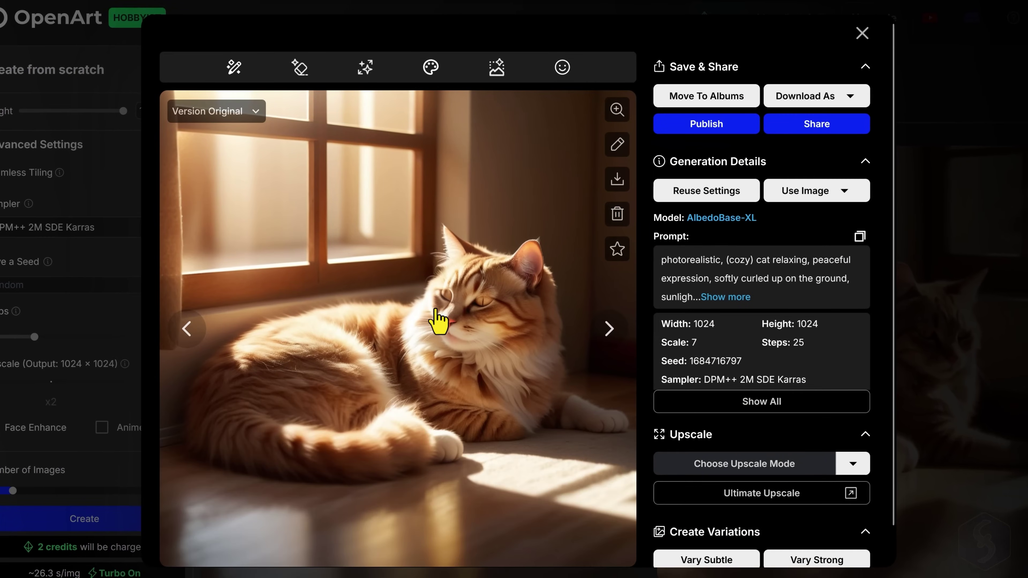
click(724, 298)
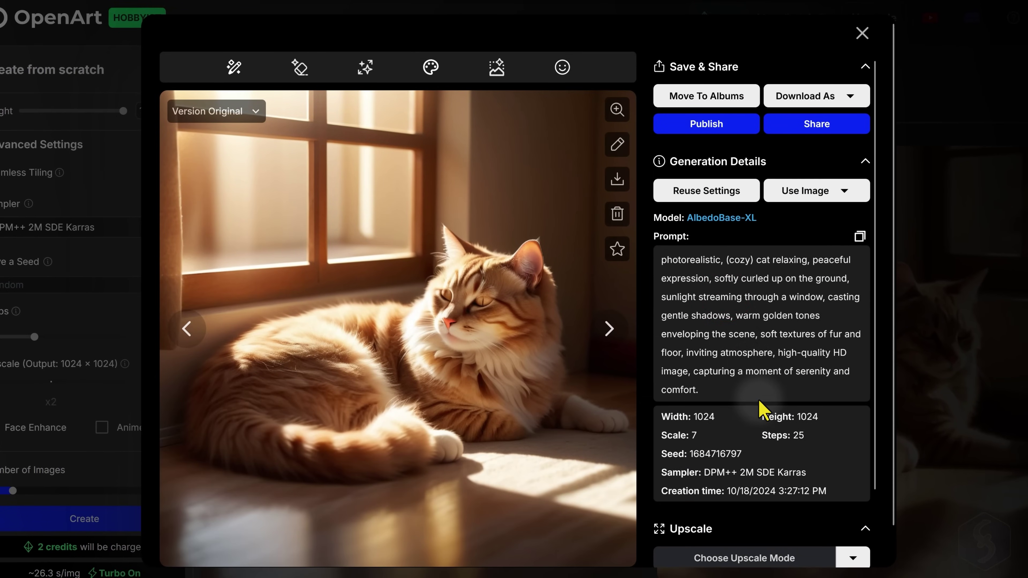
scroll(761, 401, down, 3)
scroll(762, 401, up, 3)
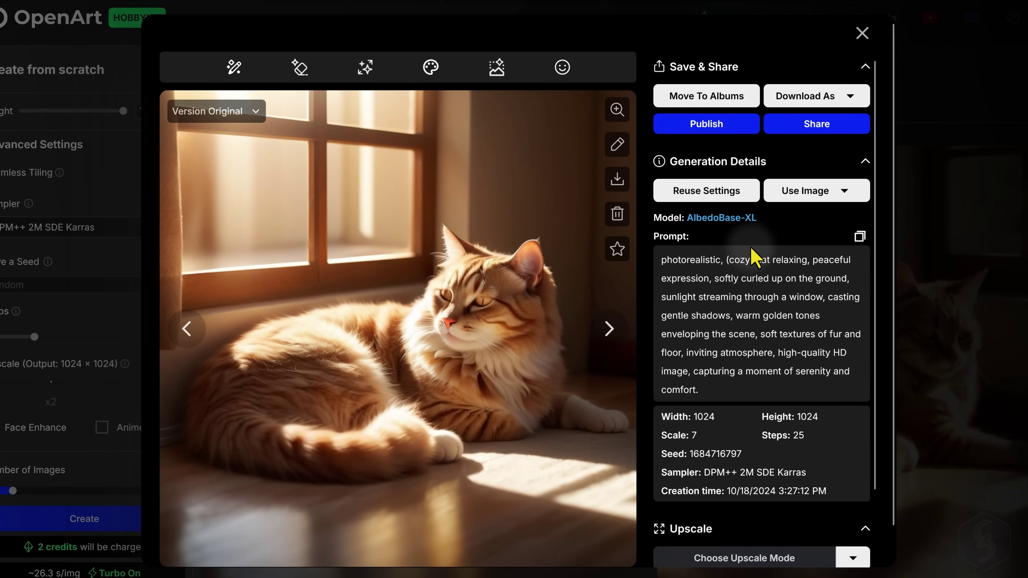
click(715, 201)
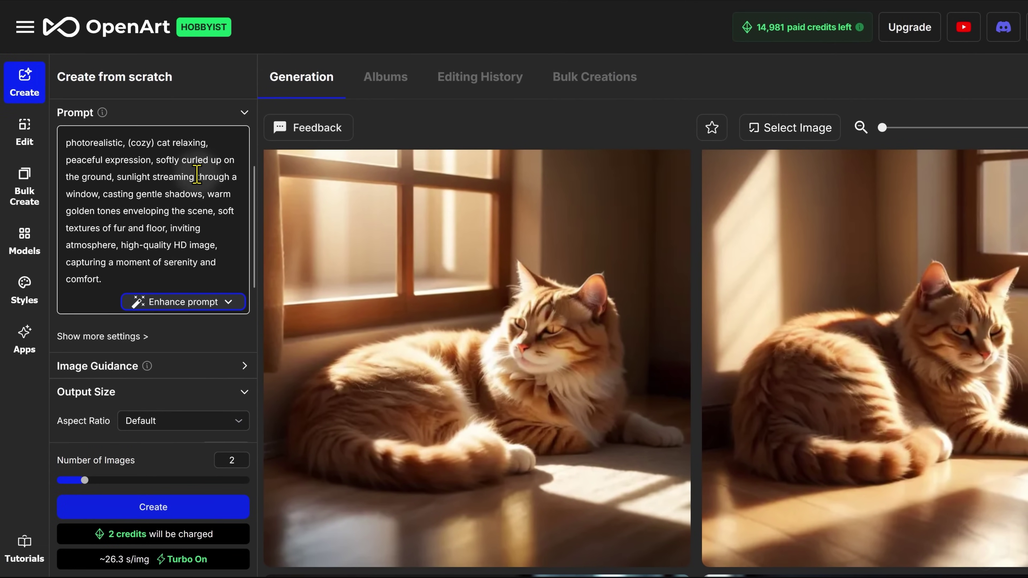
scroll(177, 195, up, 4)
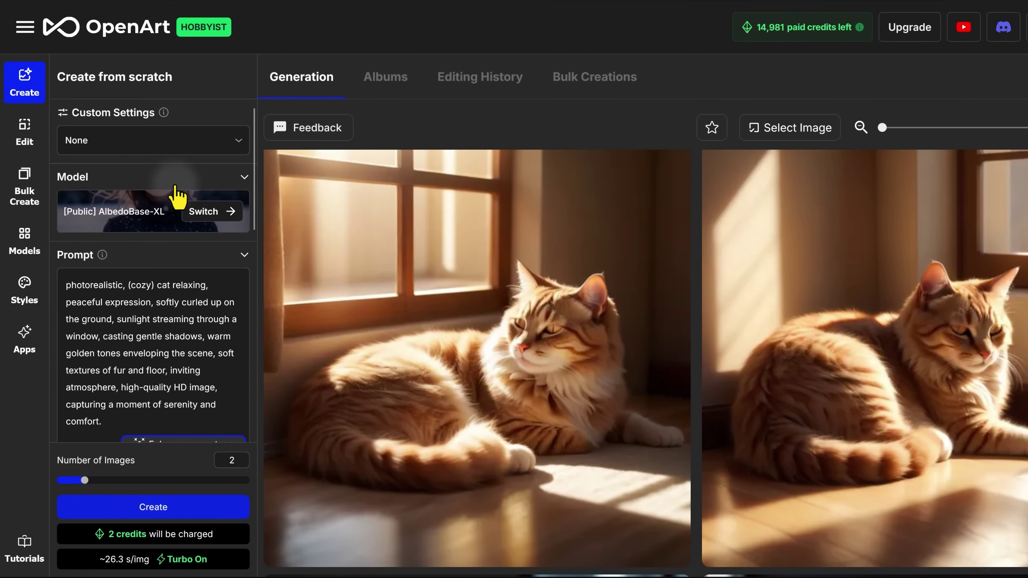
Review the first cat image's reference and download options, then save it to MyAlbum.
click(413, 305)
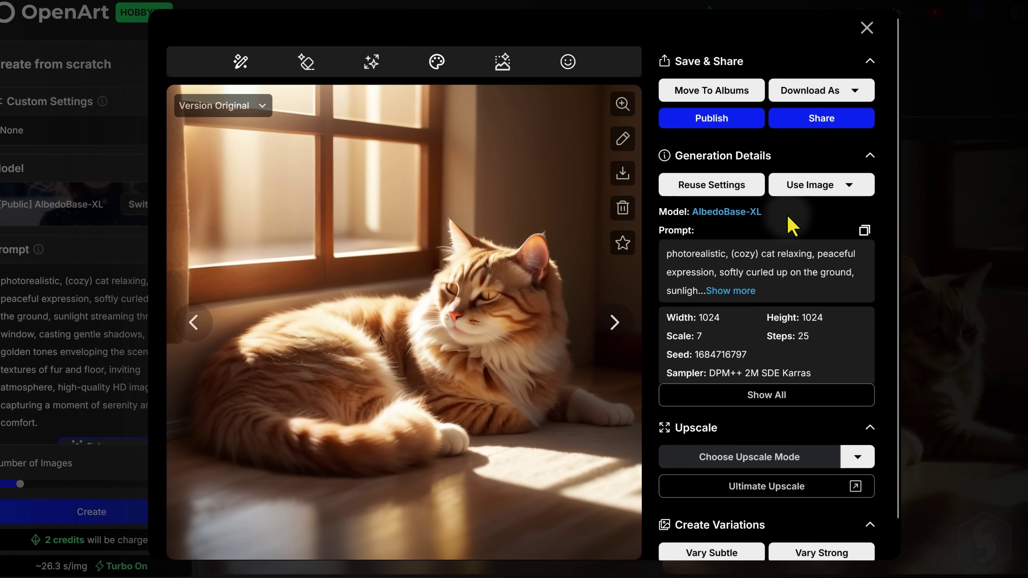
click(849, 187)
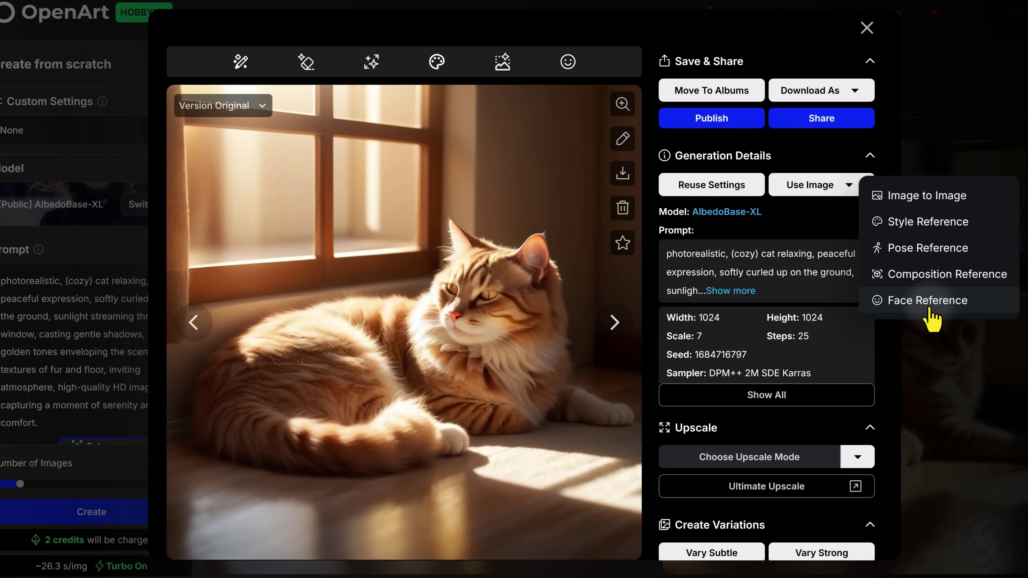
click(831, 142)
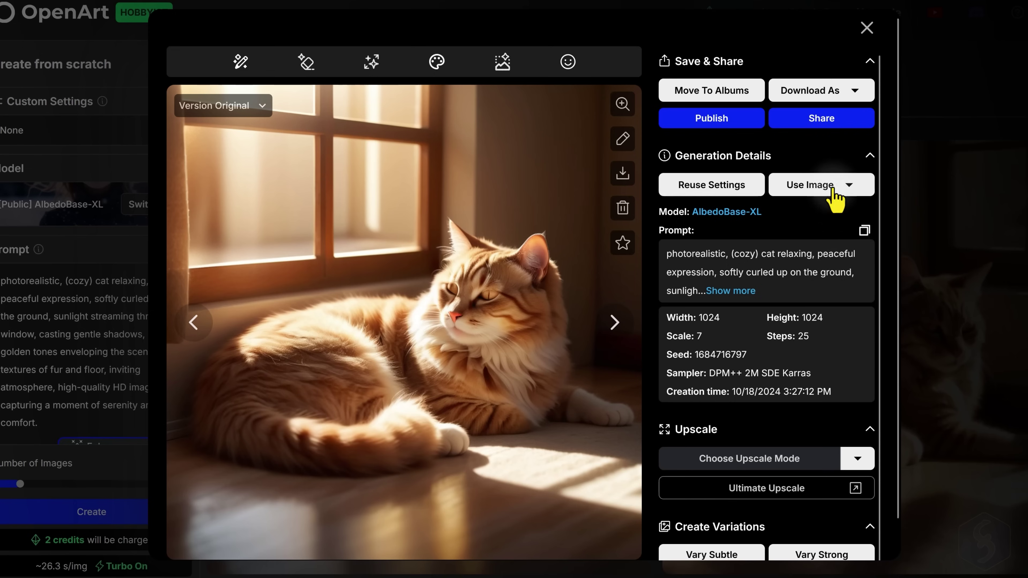
click(861, 92)
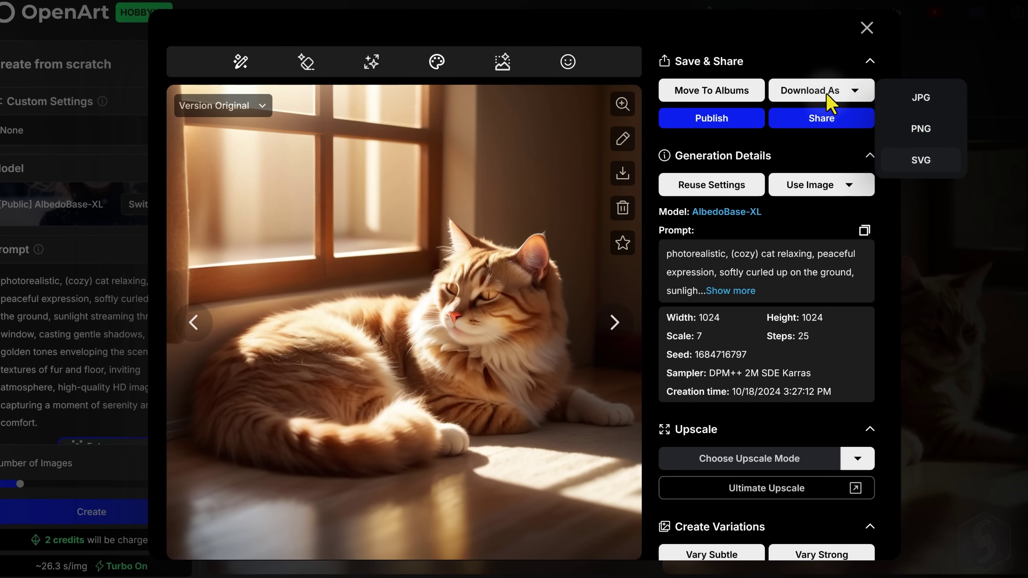
click(775, 64)
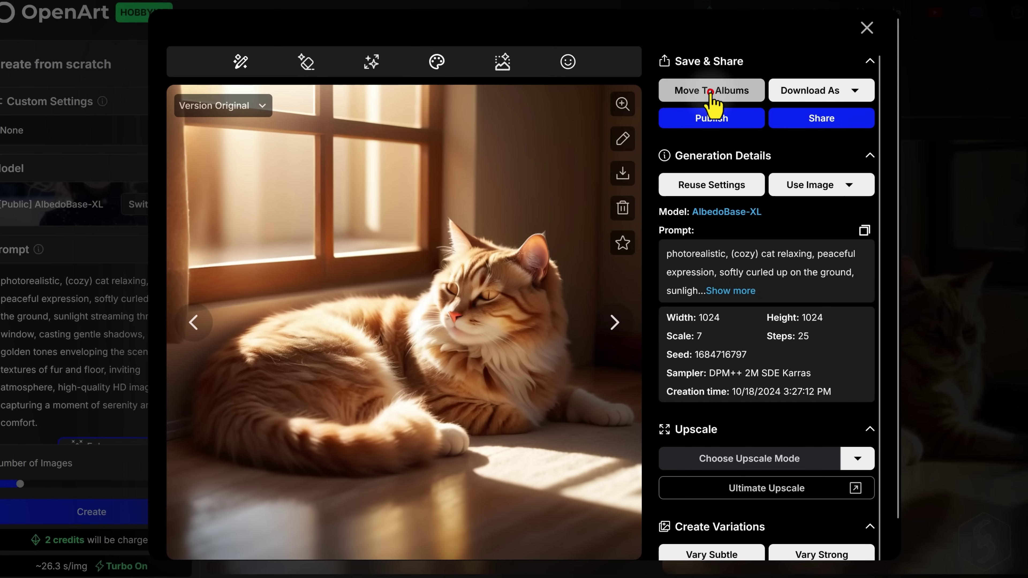
click(712, 94)
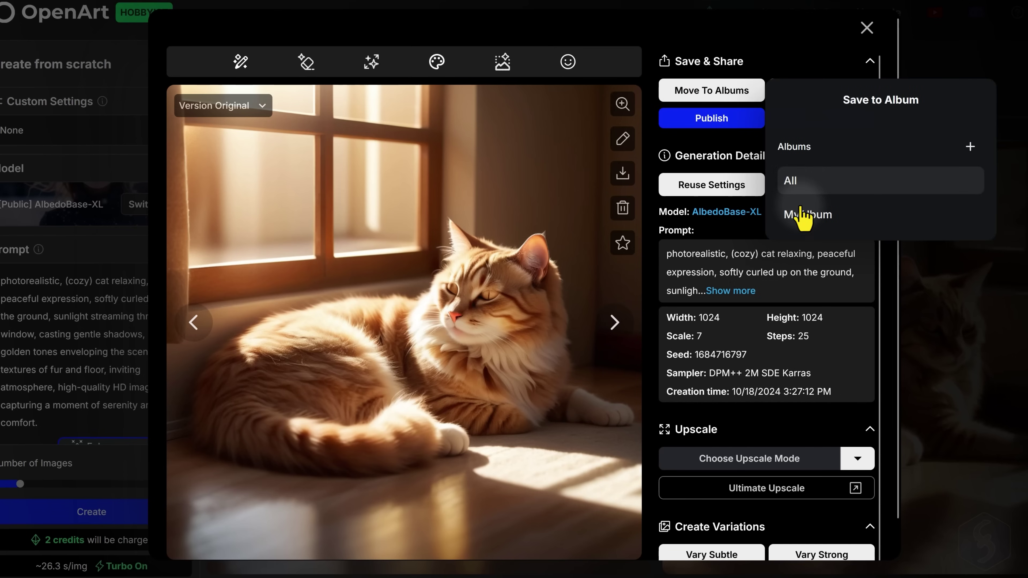
click(808, 219)
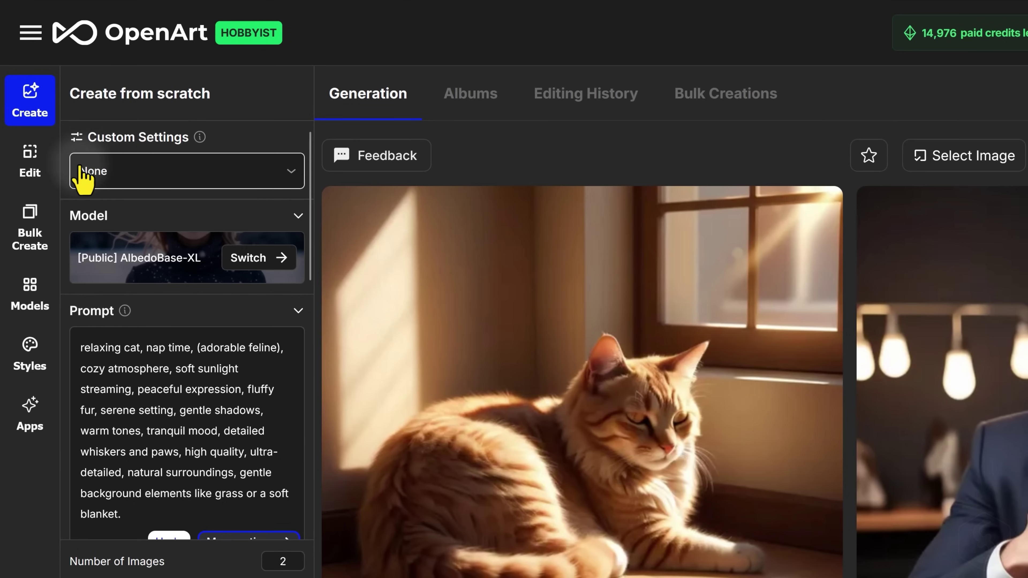
Drop the seated cat JPG from File Explorer onto the Edit canvas, then move and enlarge it.
click(34, 173)
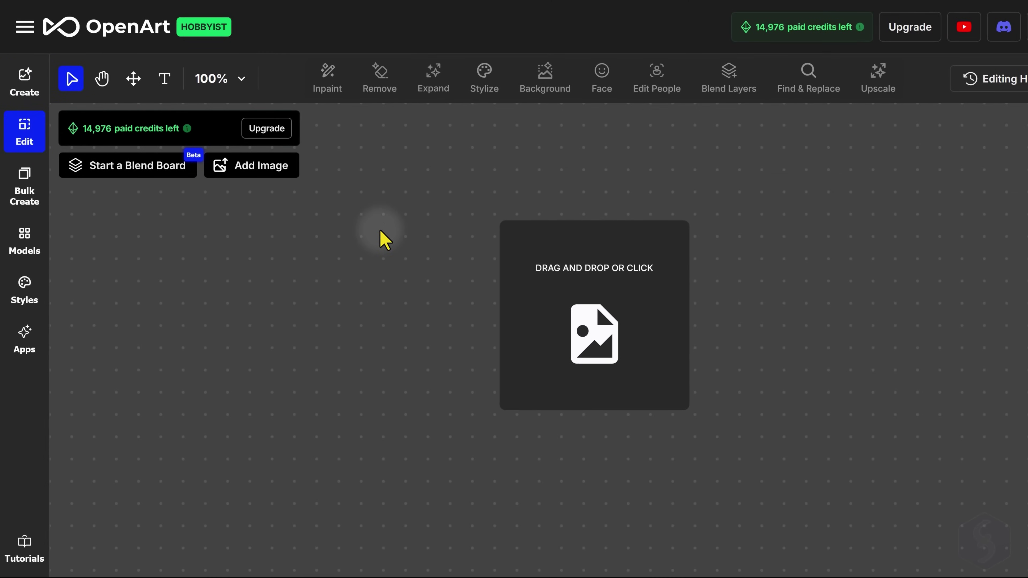
key(alt+Tab)
click(337, 299)
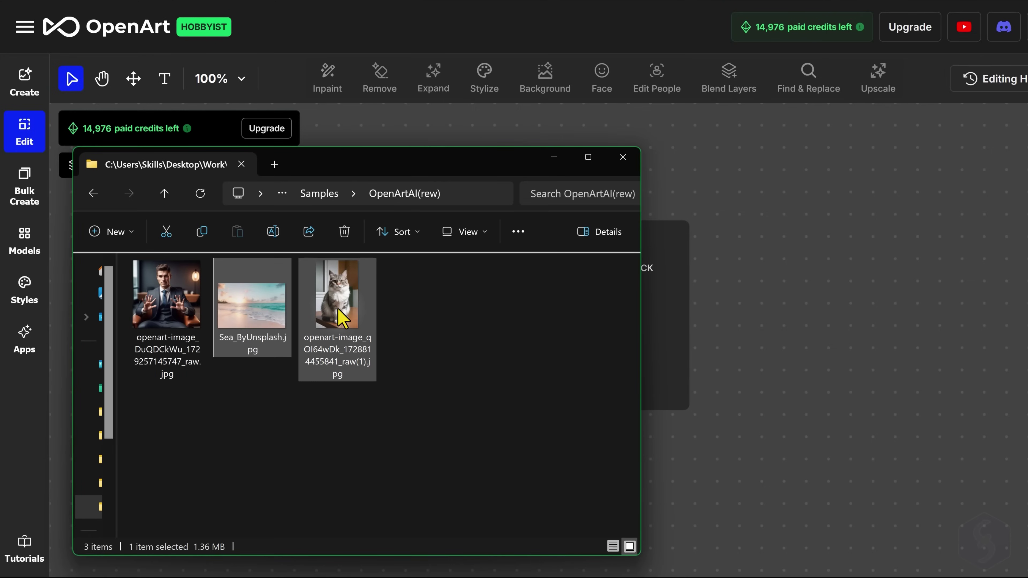
drag(342, 307, 656, 278)
click(565, 157)
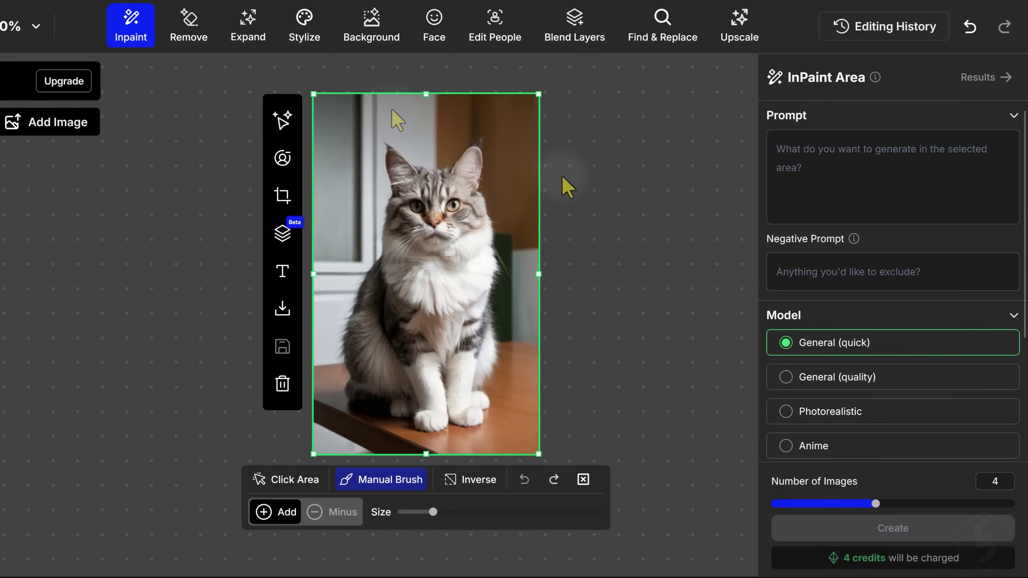
click(740, 220)
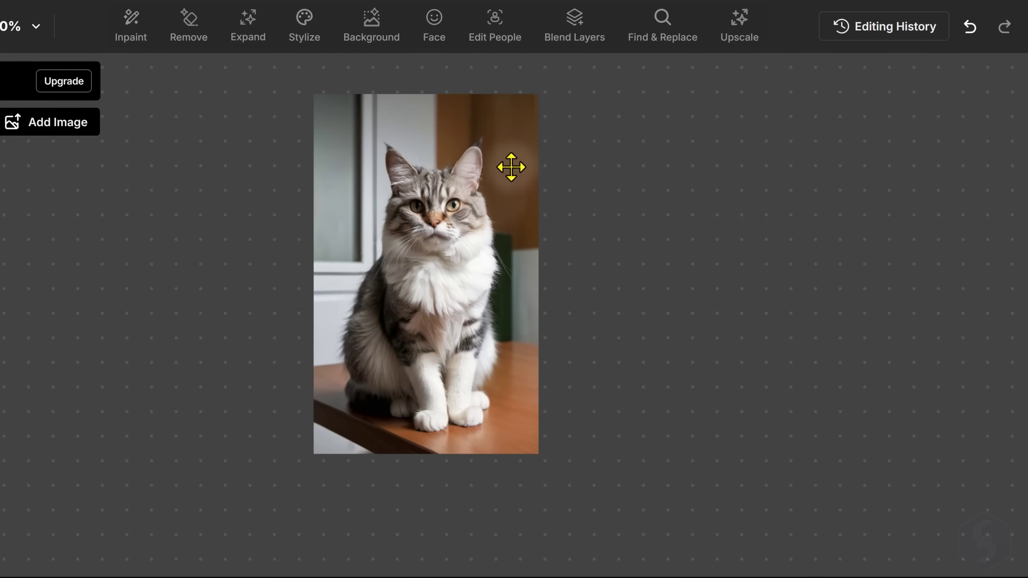
drag(510, 165, 484, 198)
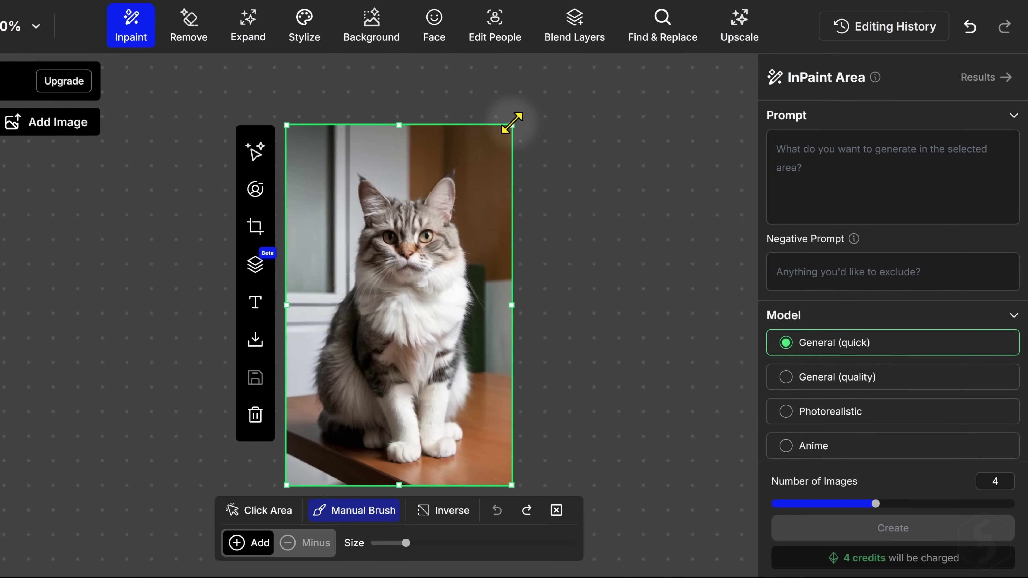
drag(512, 125, 526, 102)
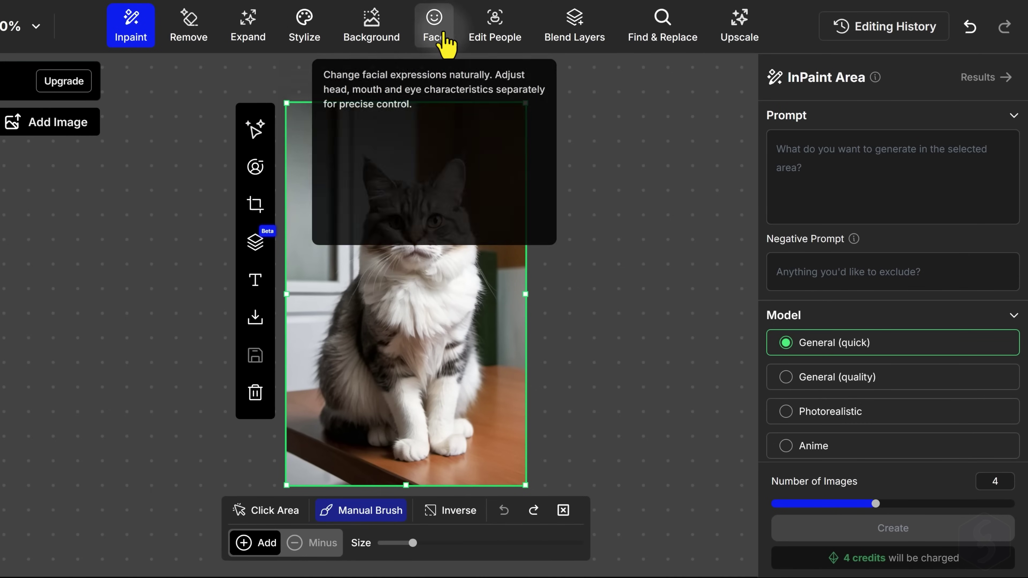
Inpaint the cat's eyes to generate blue-eyed variations.
click(133, 32)
click(133, 32)
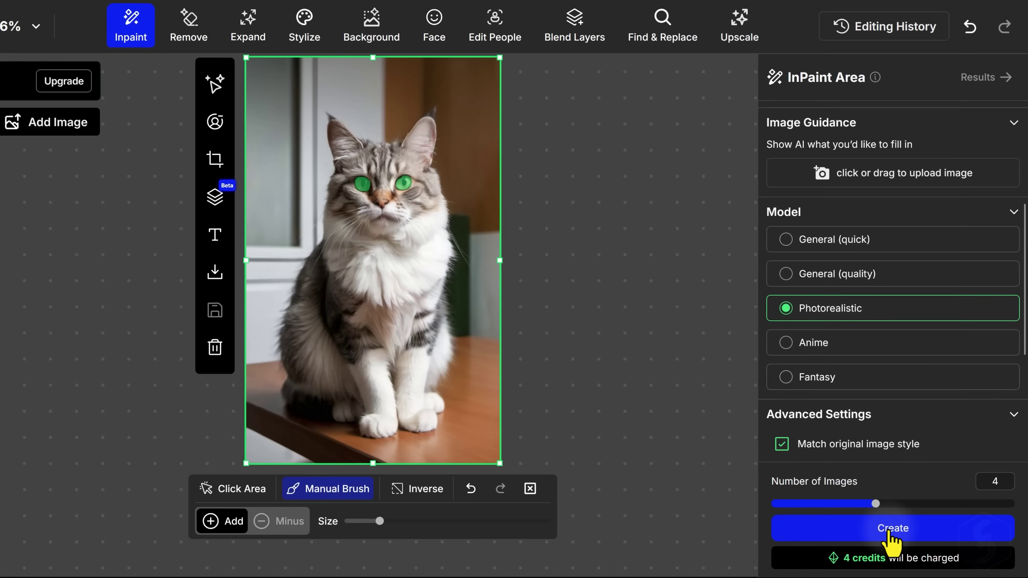
click(891, 529)
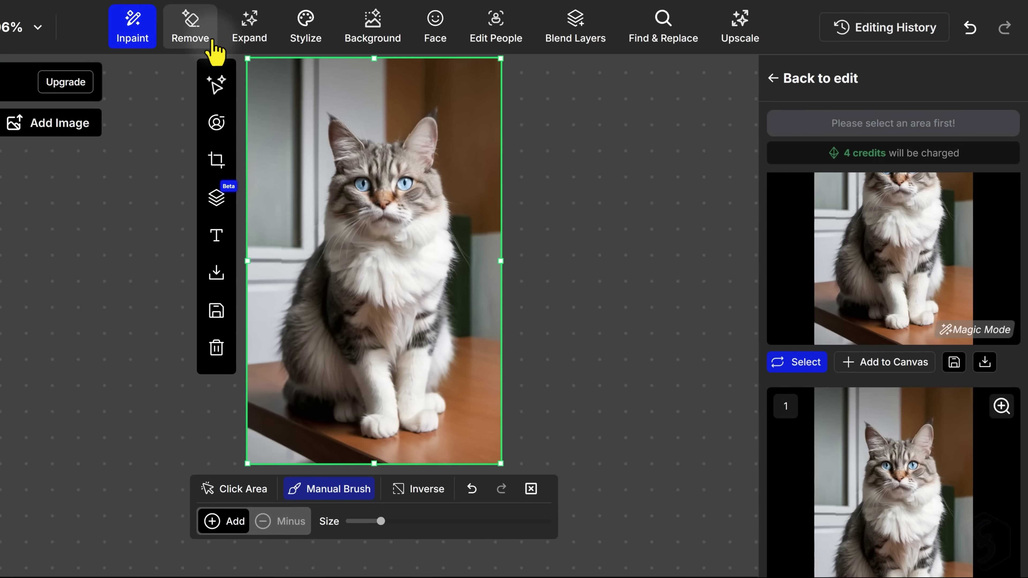
Erase the dark object beside the cat with a Remove brush mask, then open Expand.
click(208, 32)
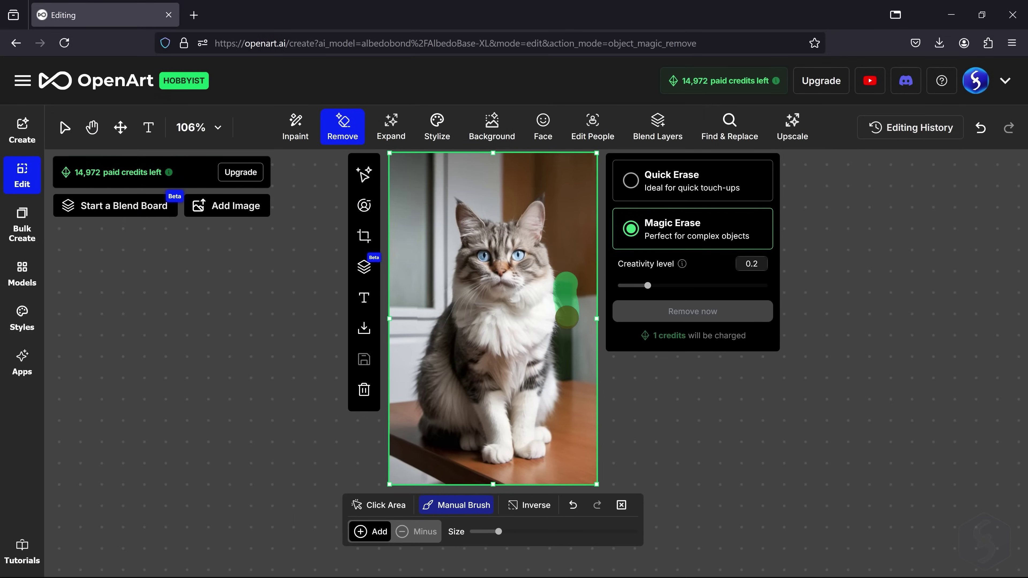
drag(565, 372, 567, 376)
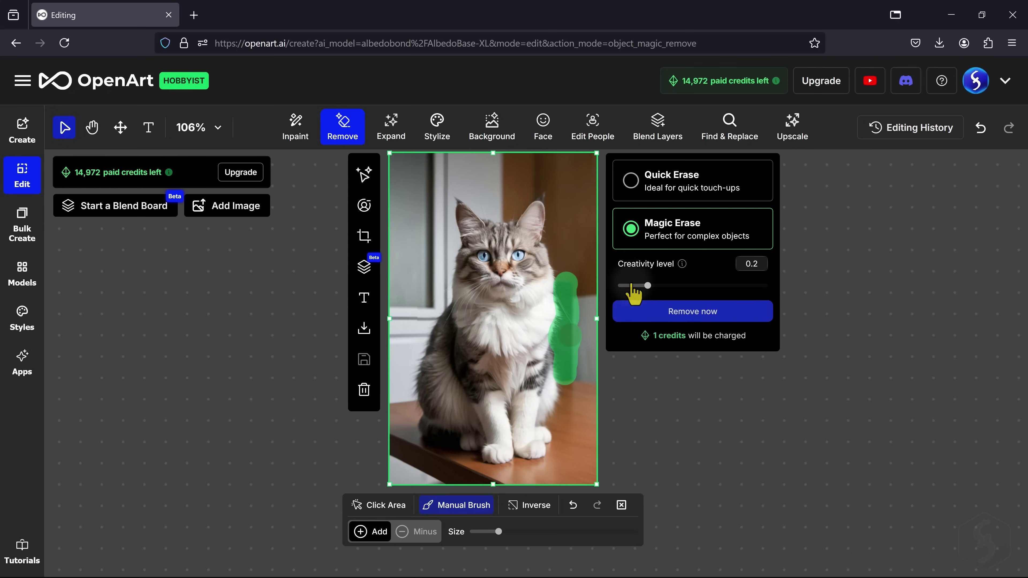
click(690, 313)
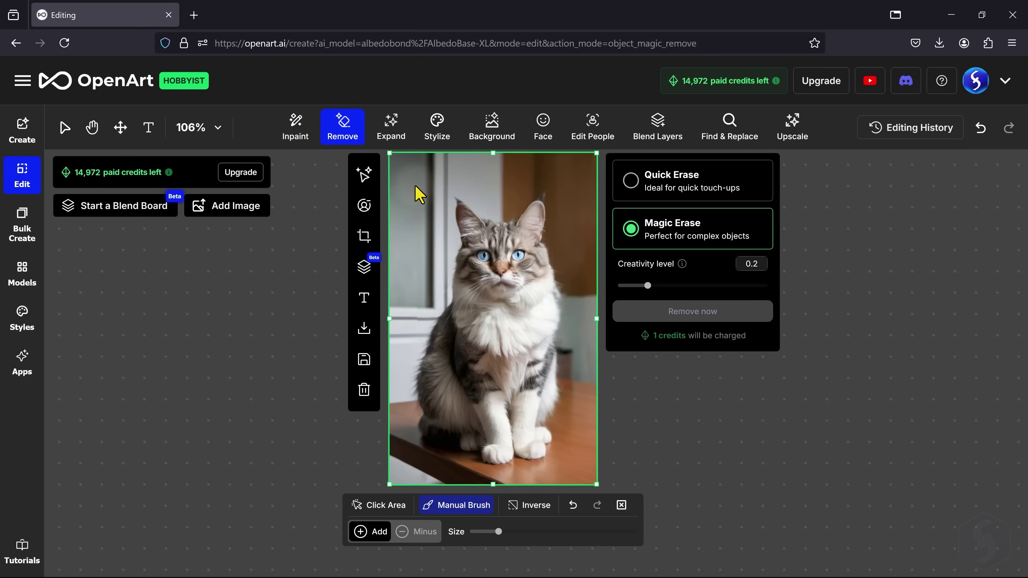
click(399, 138)
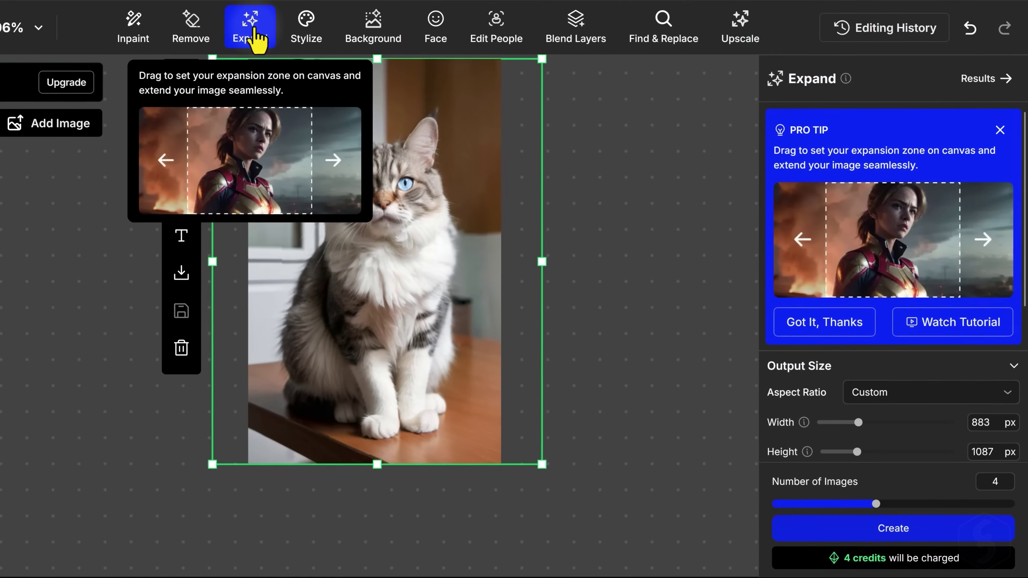
Expand the cat photo to 1066 × 1183 px and browse the expanded results.
drag(210, 464, 140, 456)
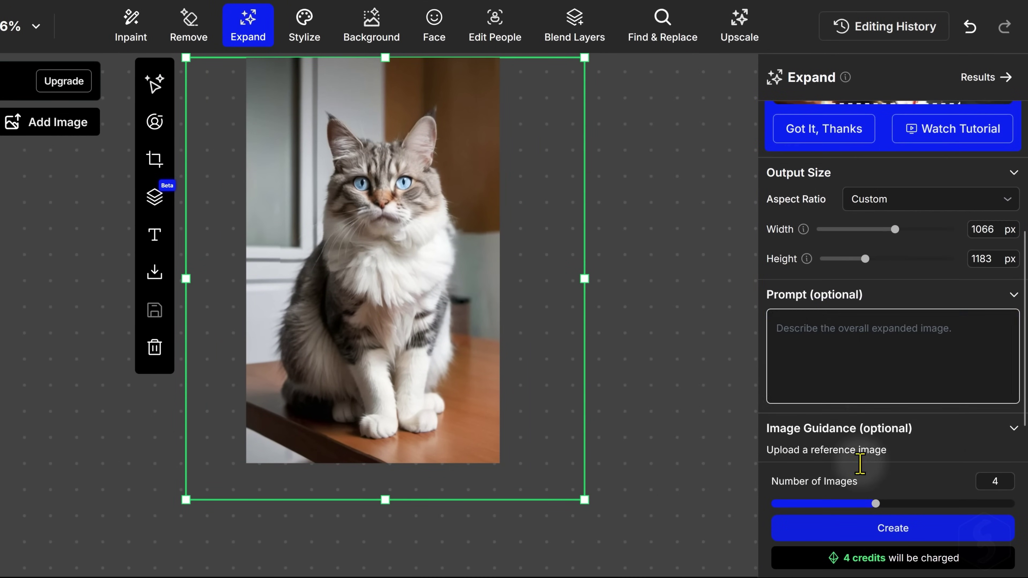
click(892, 529)
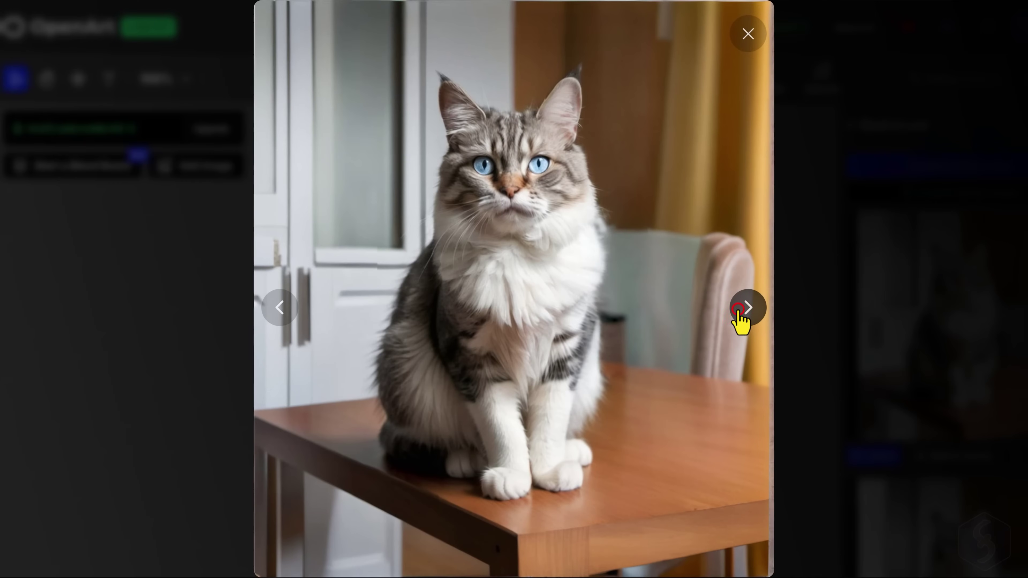
click(738, 309)
click(738, 309)
click(738, 309)
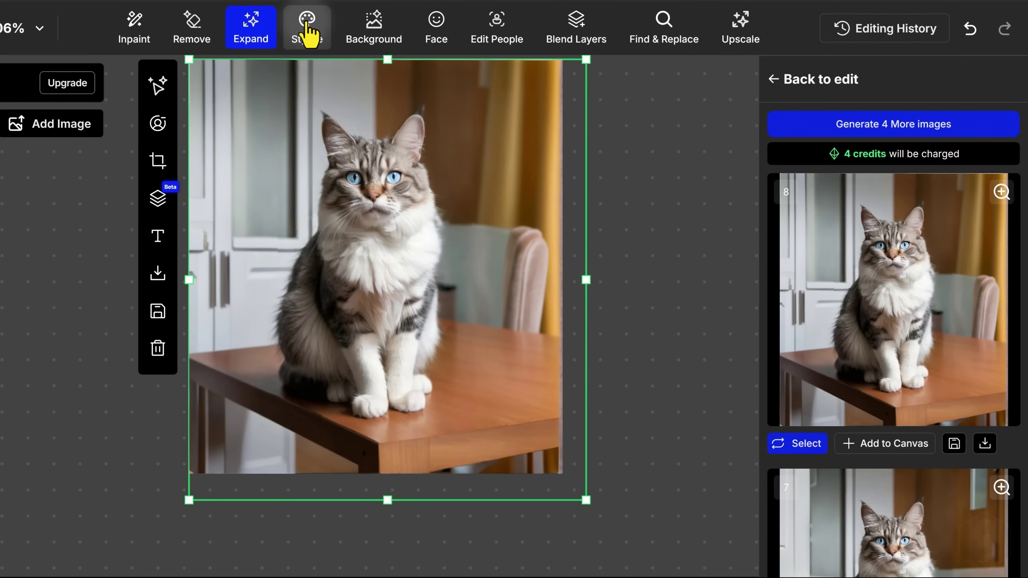
Stylize the cat using the golden Radiant Elegance portrait as style reference.
click(308, 34)
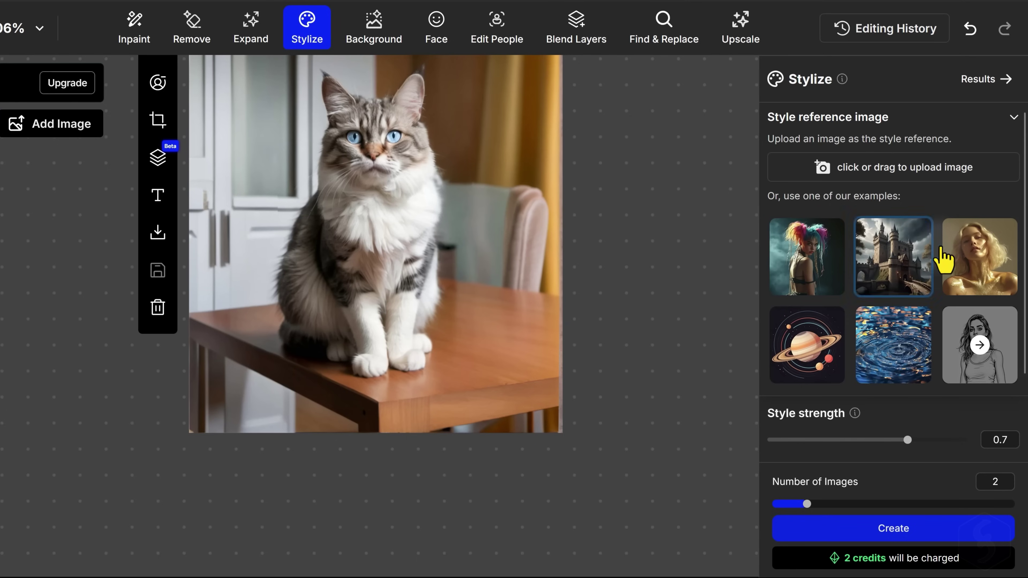
click(980, 277)
click(978, 269)
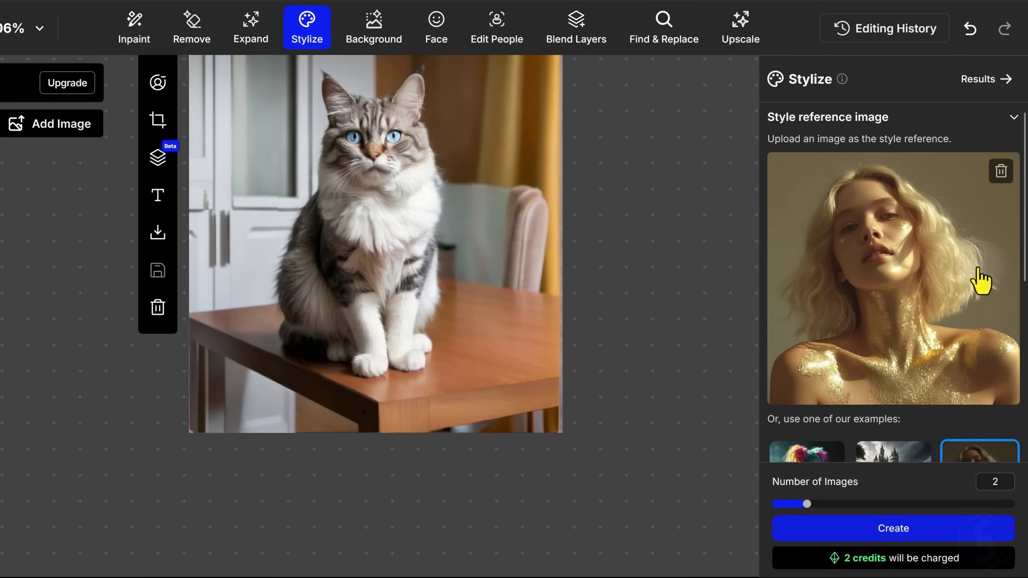
scroll(930, 364, down, 5)
click(883, 531)
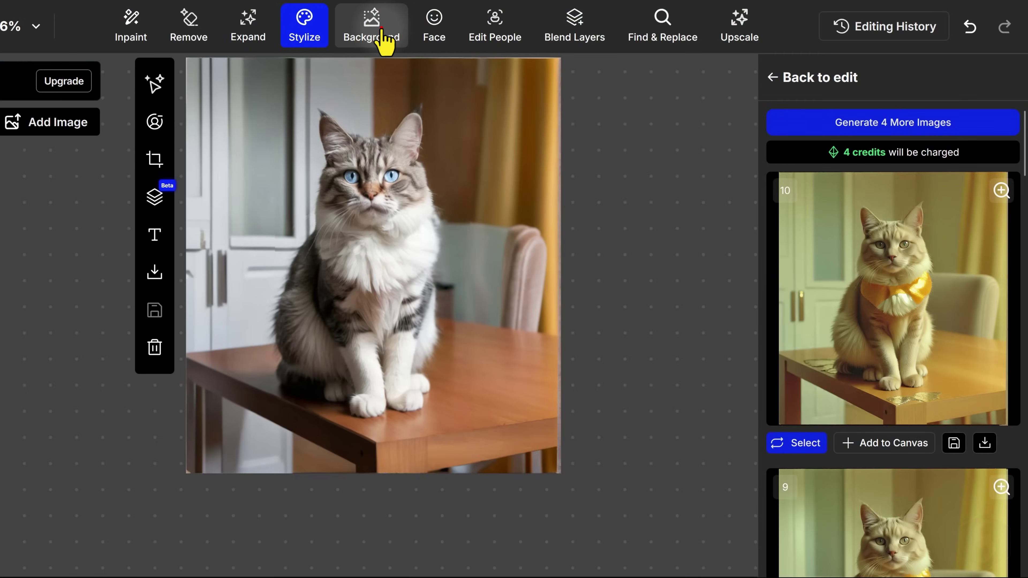
click(382, 30)
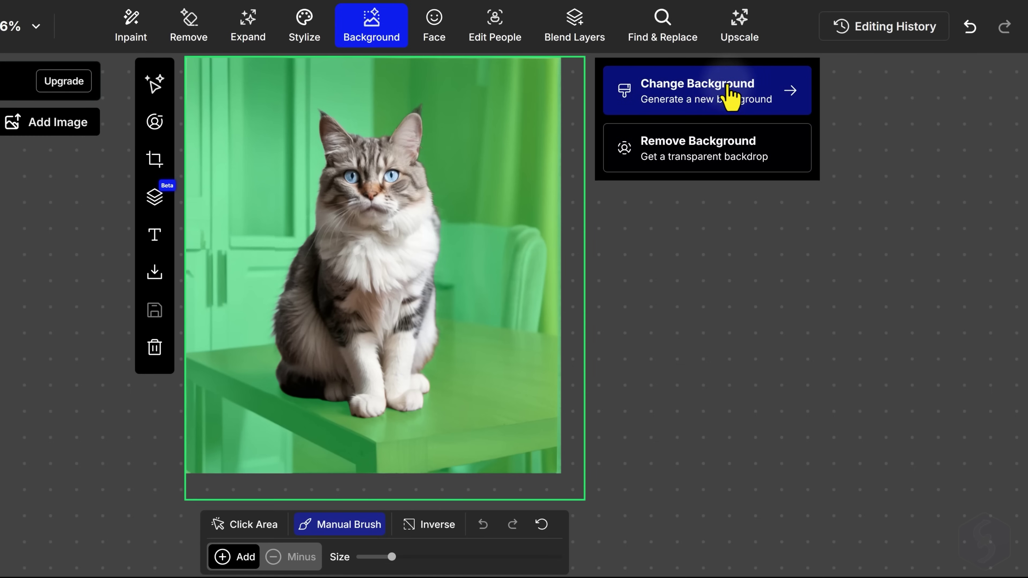
Generate 'Cat on the beach' backgrounds and preview the results.
click(716, 104)
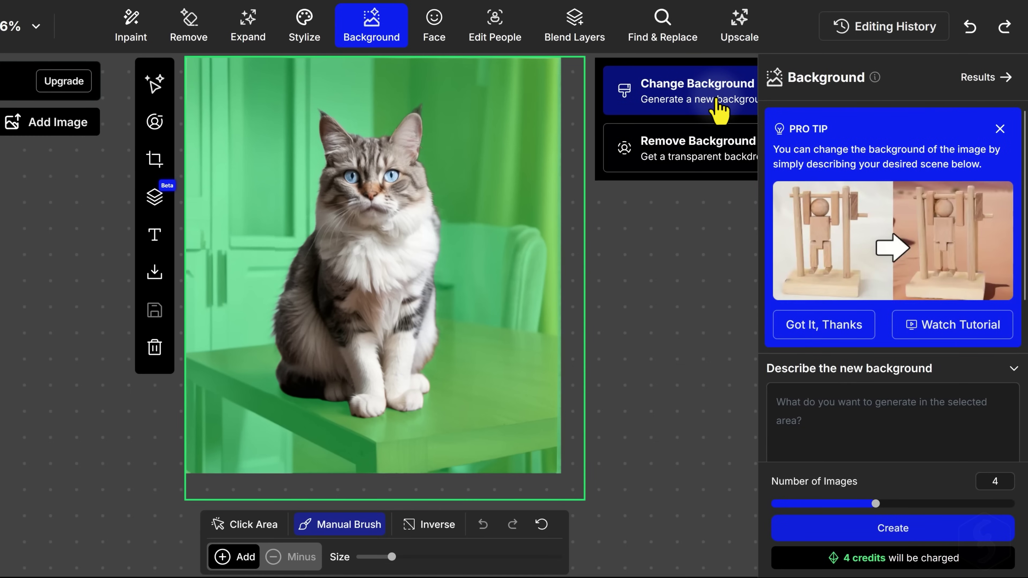
text(Cat on the beach)
click(886, 529)
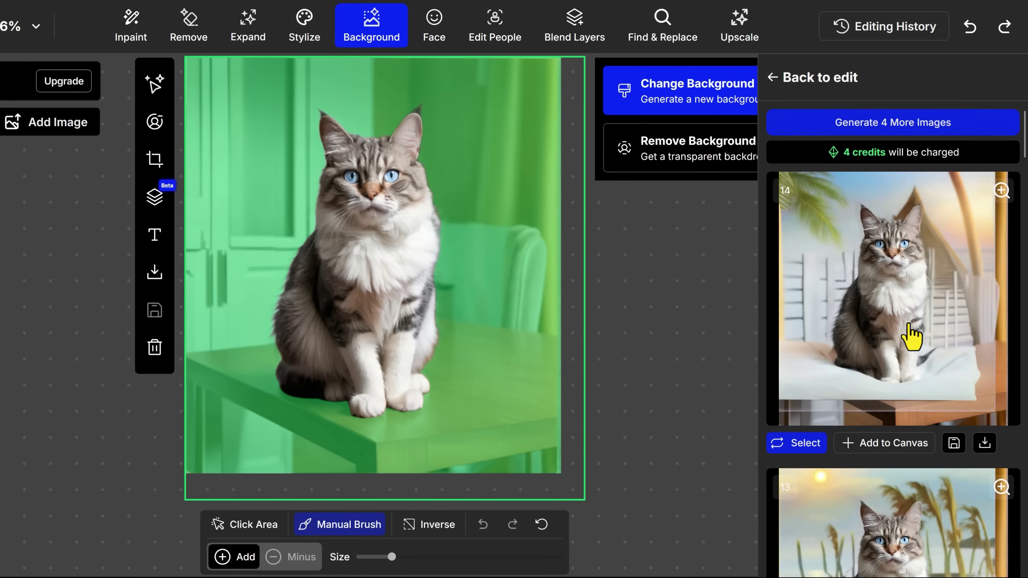
click(911, 336)
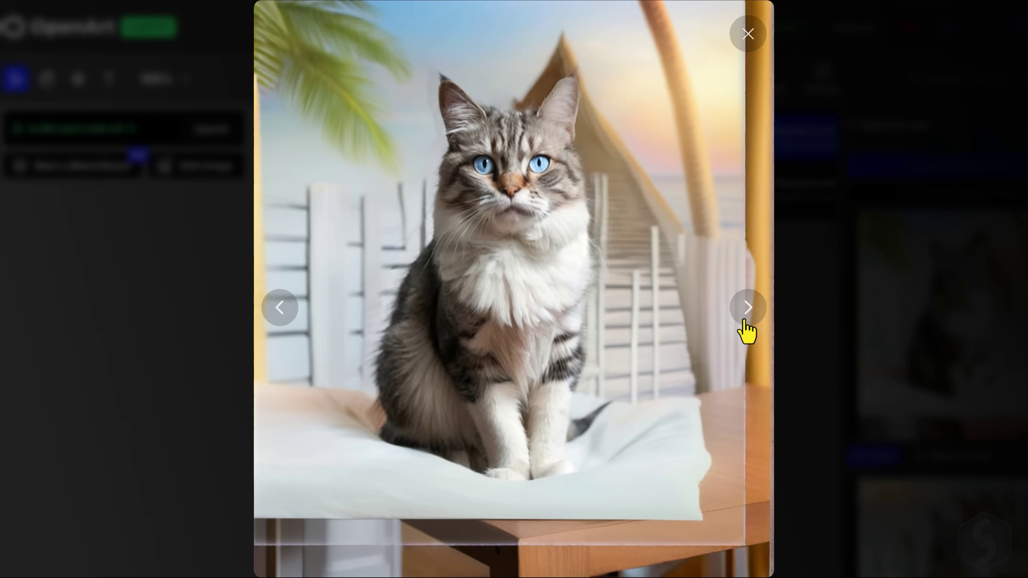
click(748, 309)
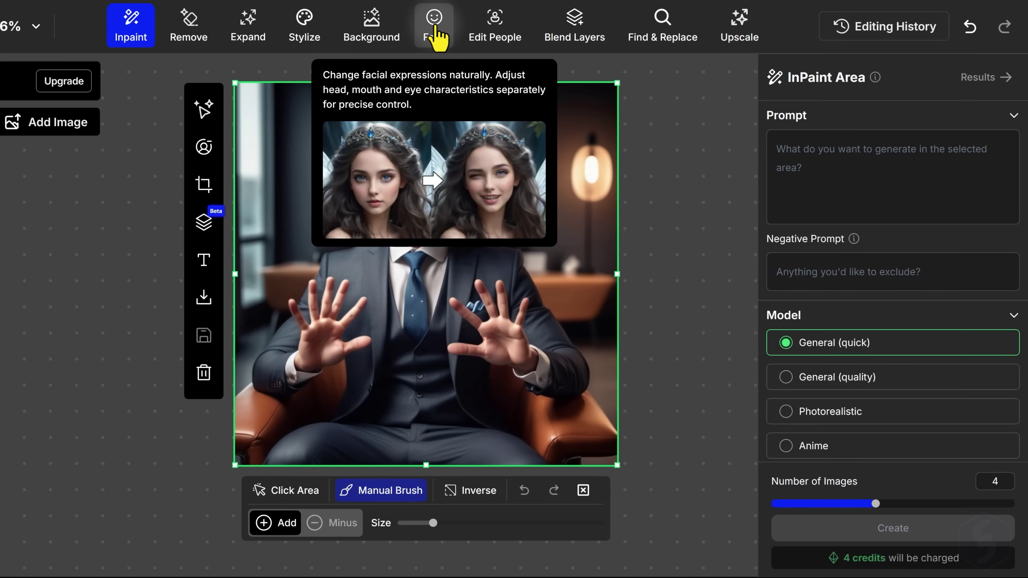
Apply the Surprised expression preset to the portrait and adjust Mouth Open.
click(435, 27)
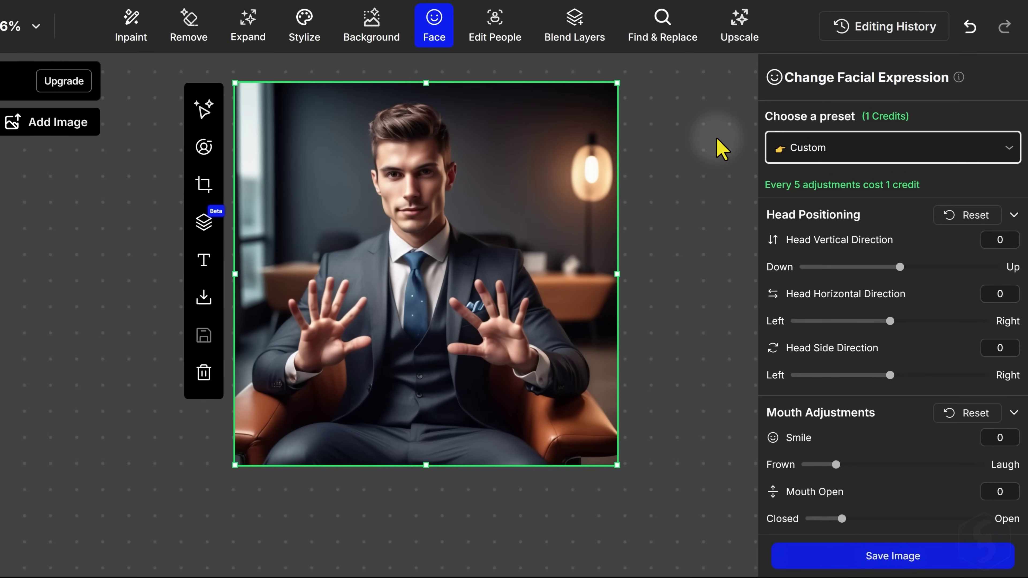
click(848, 160)
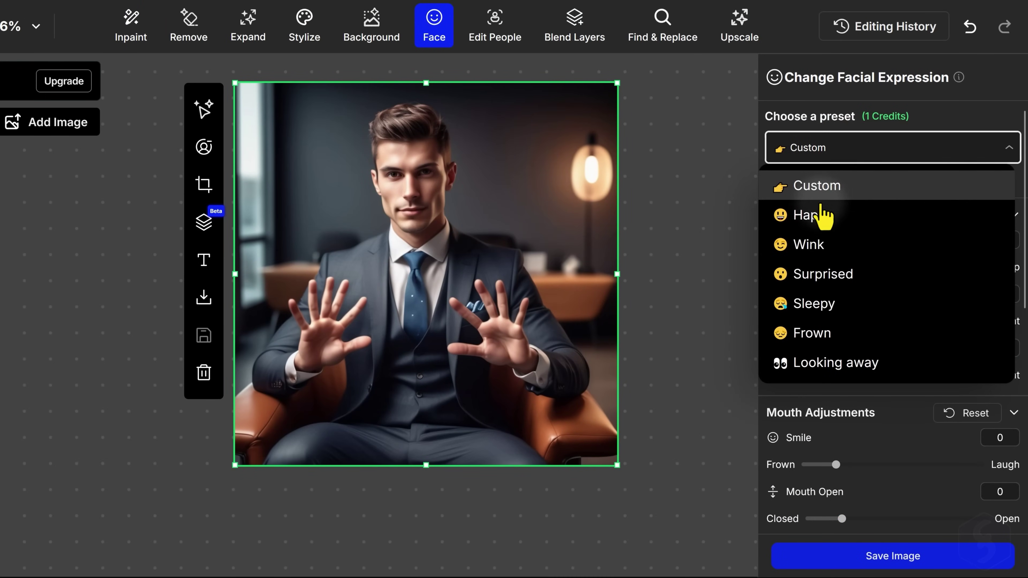
click(824, 275)
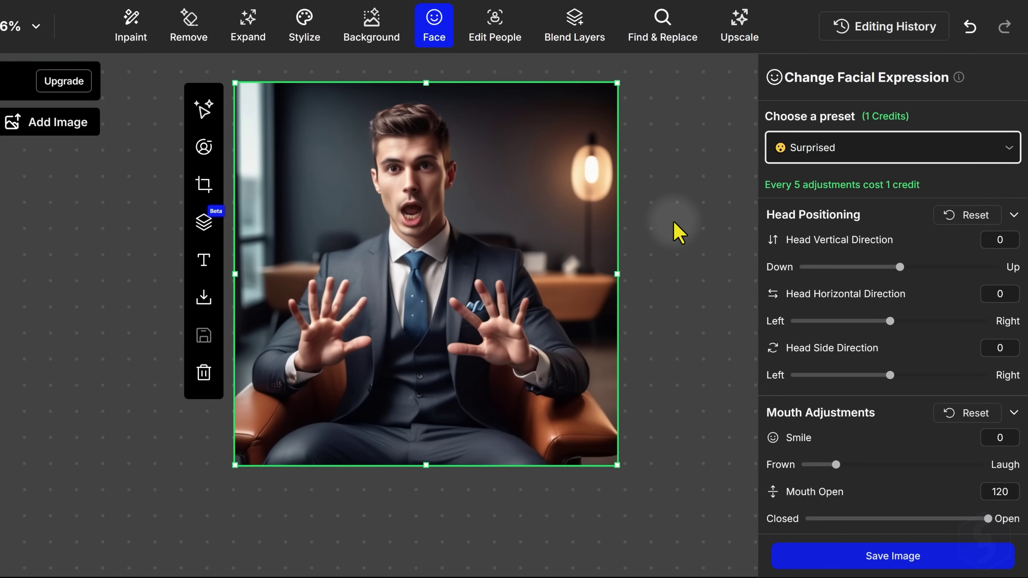
scroll(870, 260, down, 5)
drag(988, 326, 897, 326)
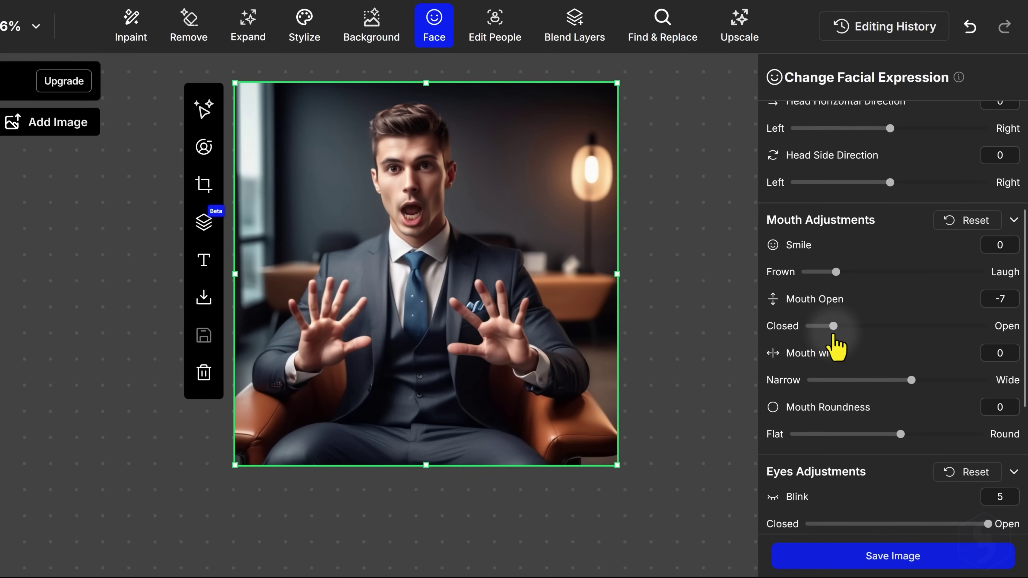
scroll(765, 231, down, 5)
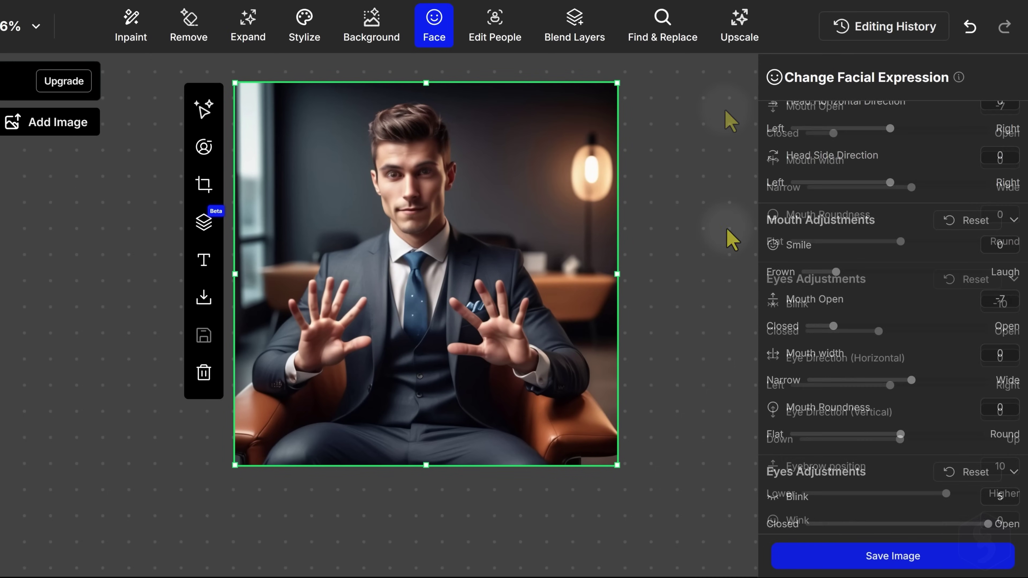
In Blend Layers, add the Downloads beach image as a layer beneath the cat layer.
click(506, 35)
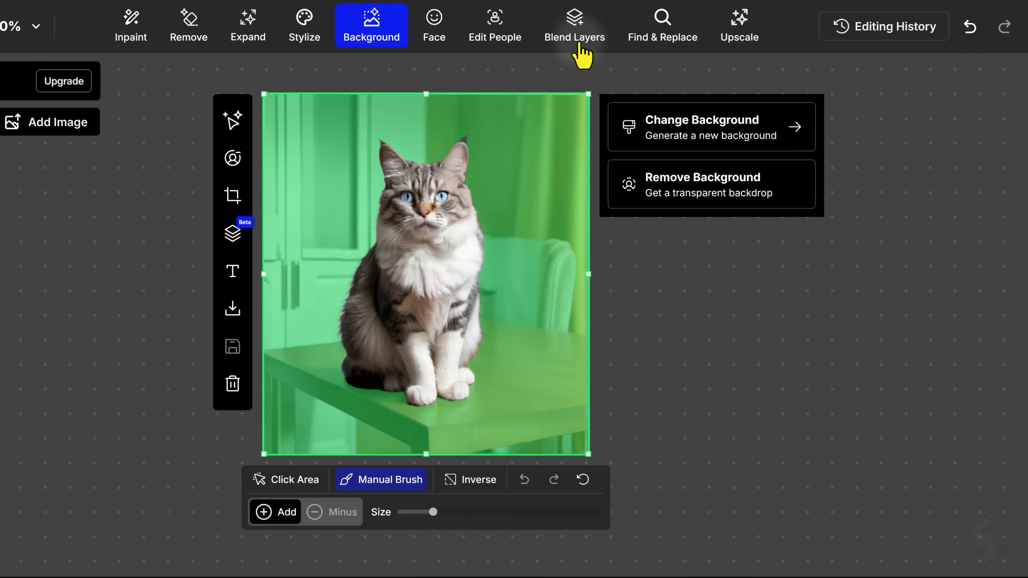
click(579, 37)
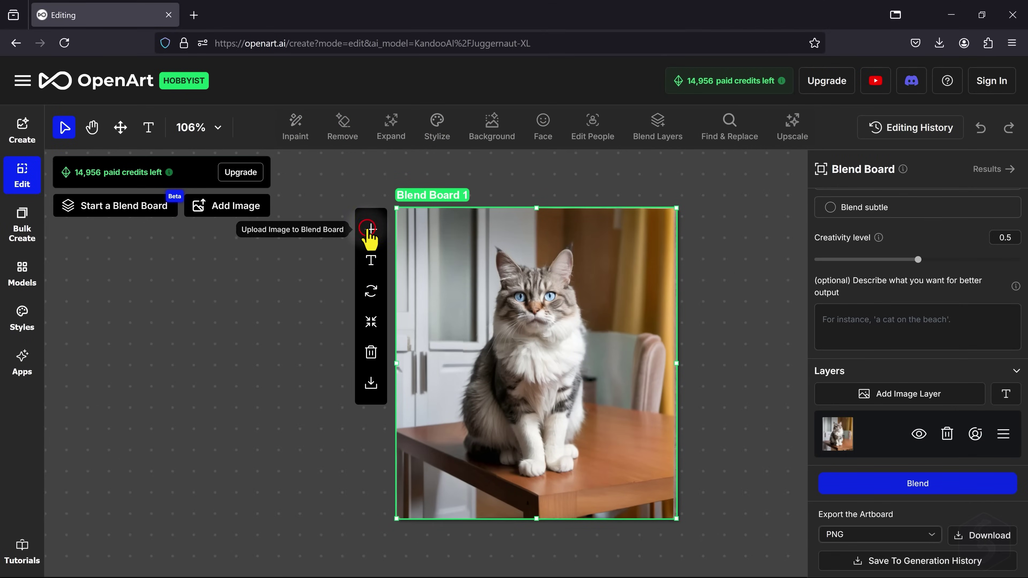
click(371, 229)
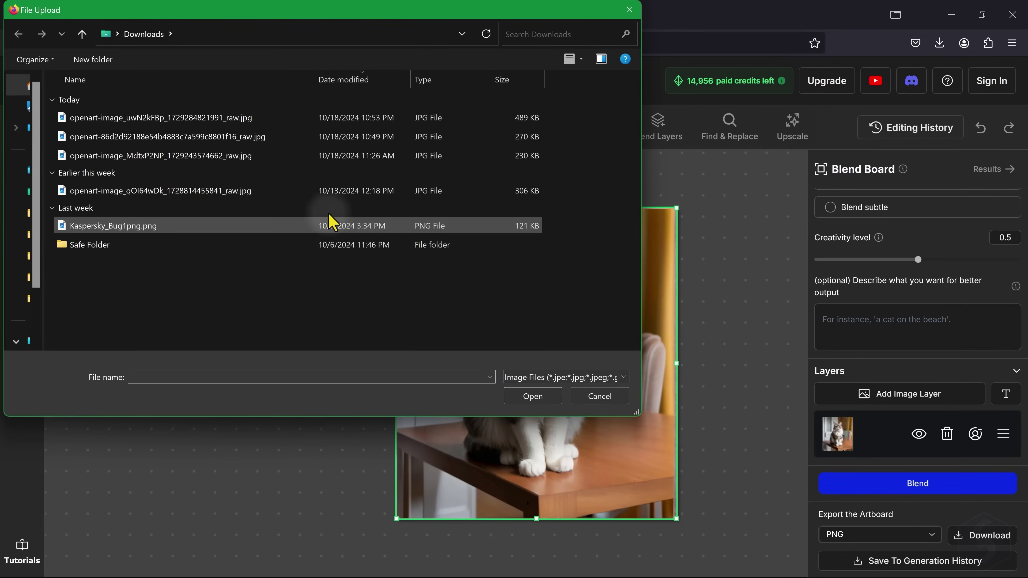
double_click(219, 129)
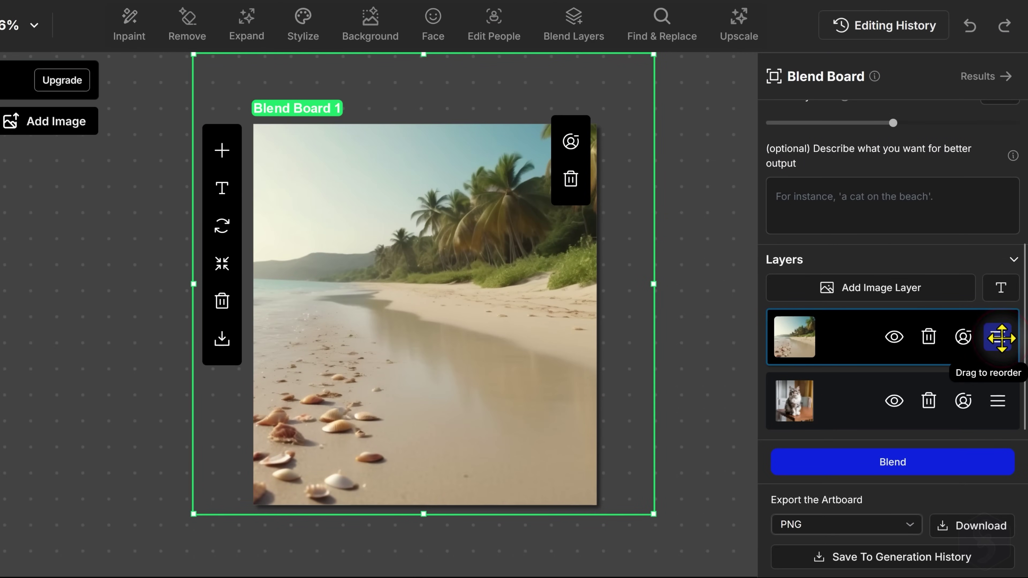
drag(999, 338, 996, 411)
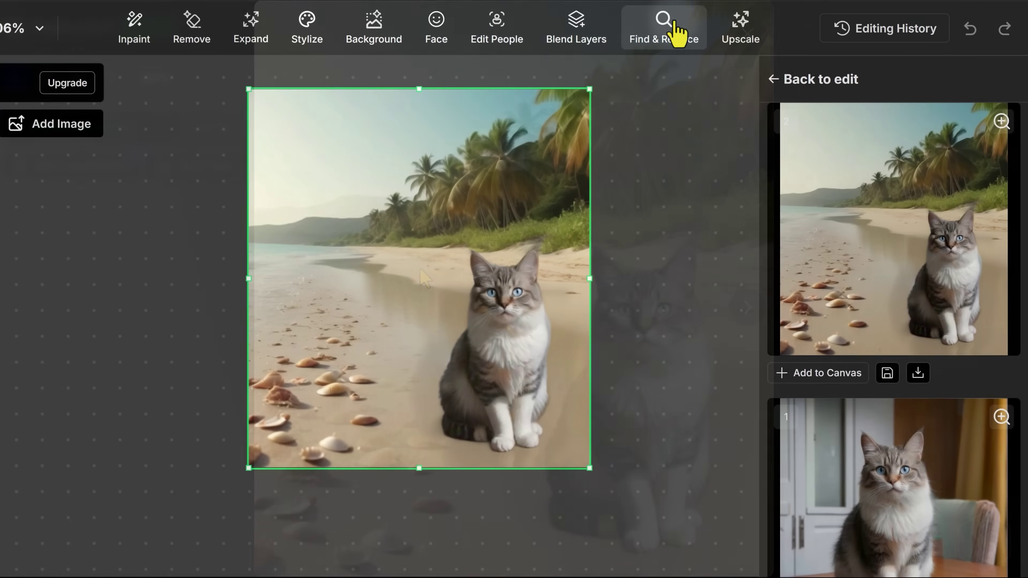
Use Find & Replace to swap 'A cat' for 'A dog' in the beach picture.
click(673, 25)
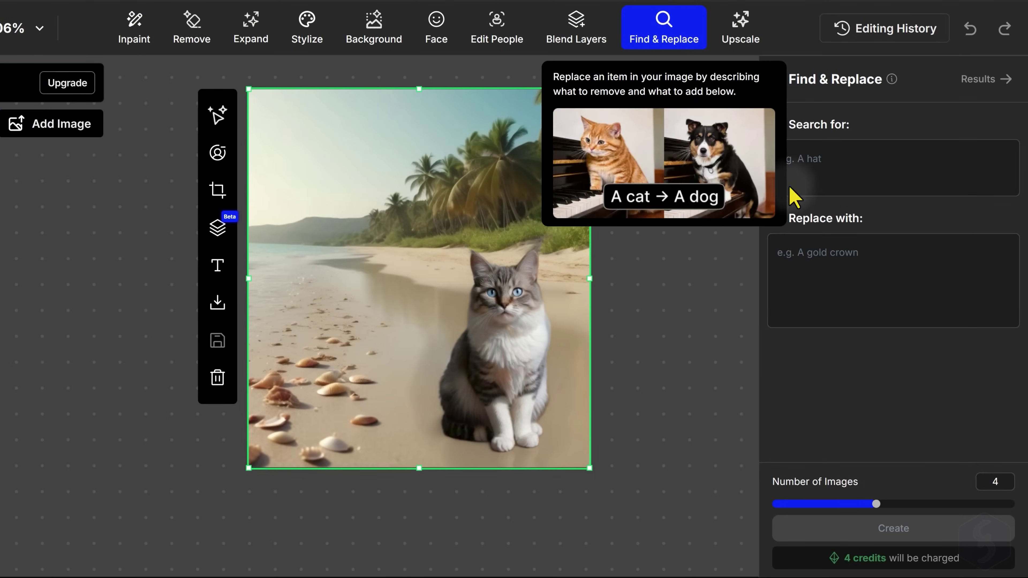
click(846, 166)
text(A cat)
click(821, 262)
text(A dog)
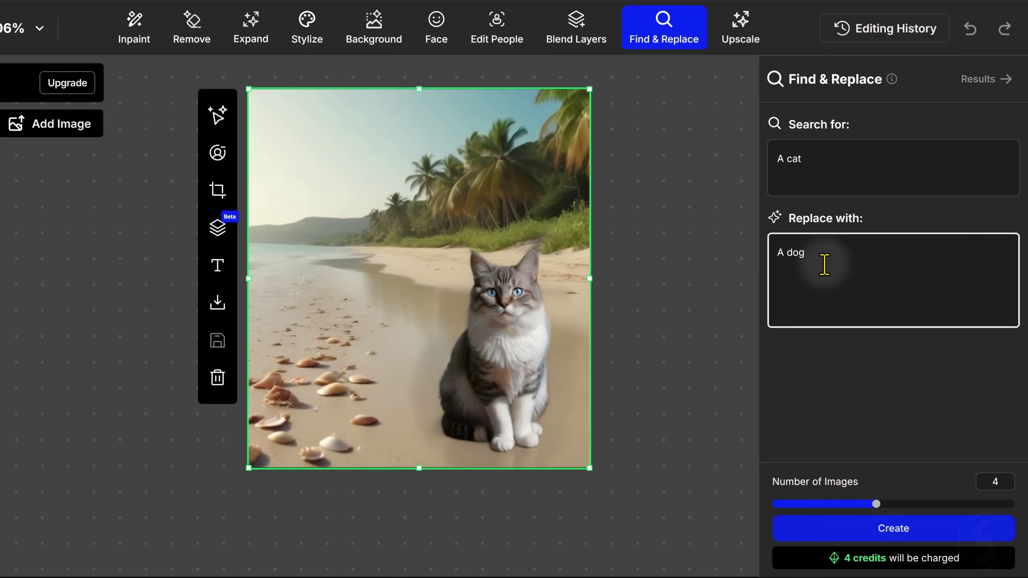
click(878, 536)
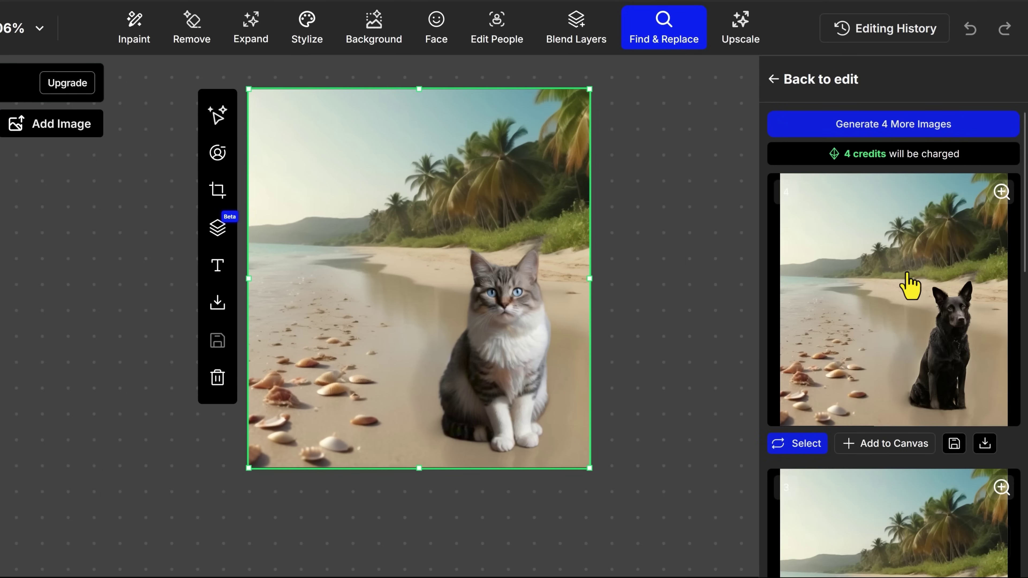
Enlarge a generated dog result and page through the next two versions.
click(960, 312)
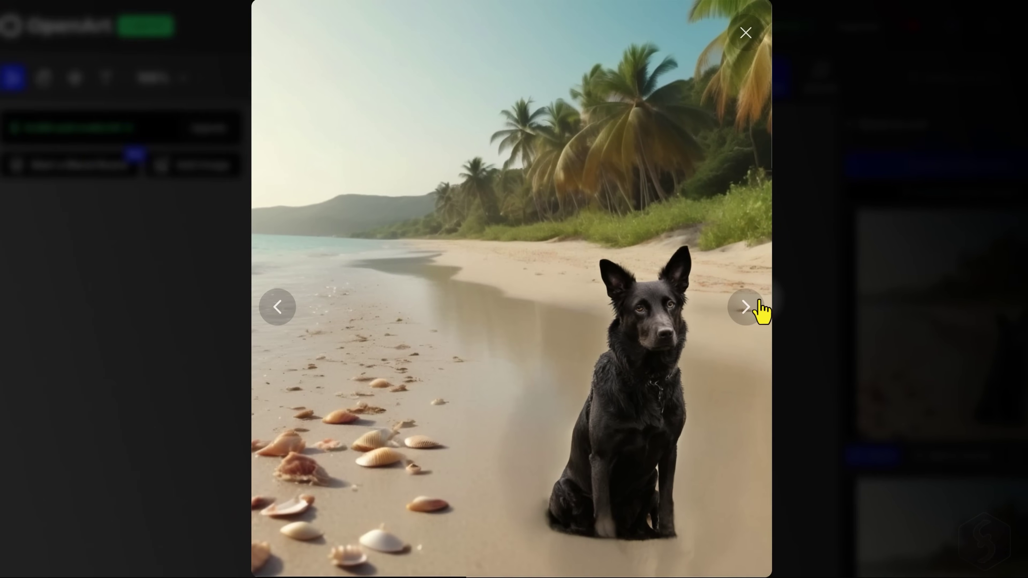
click(755, 307)
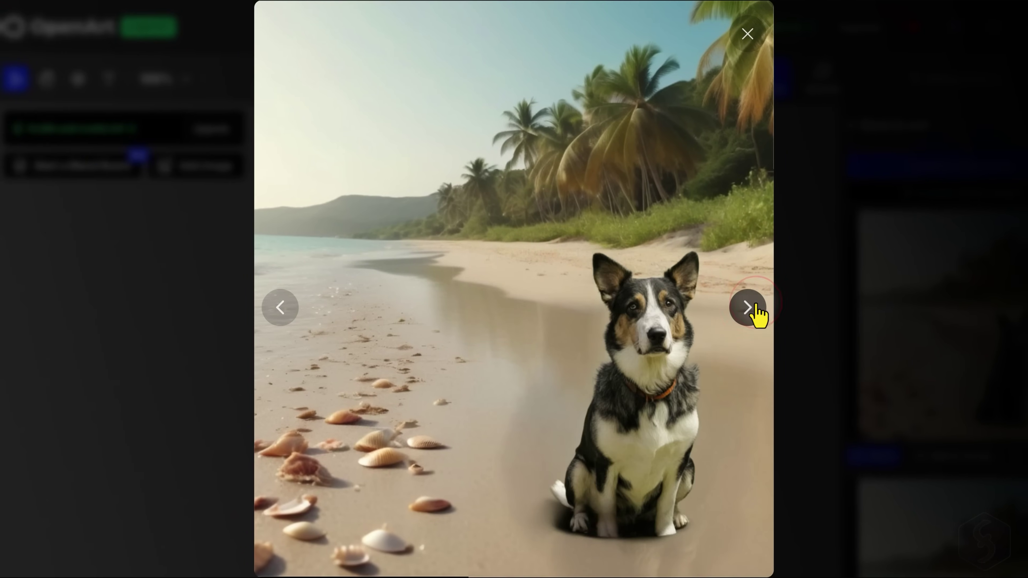
click(755, 309)
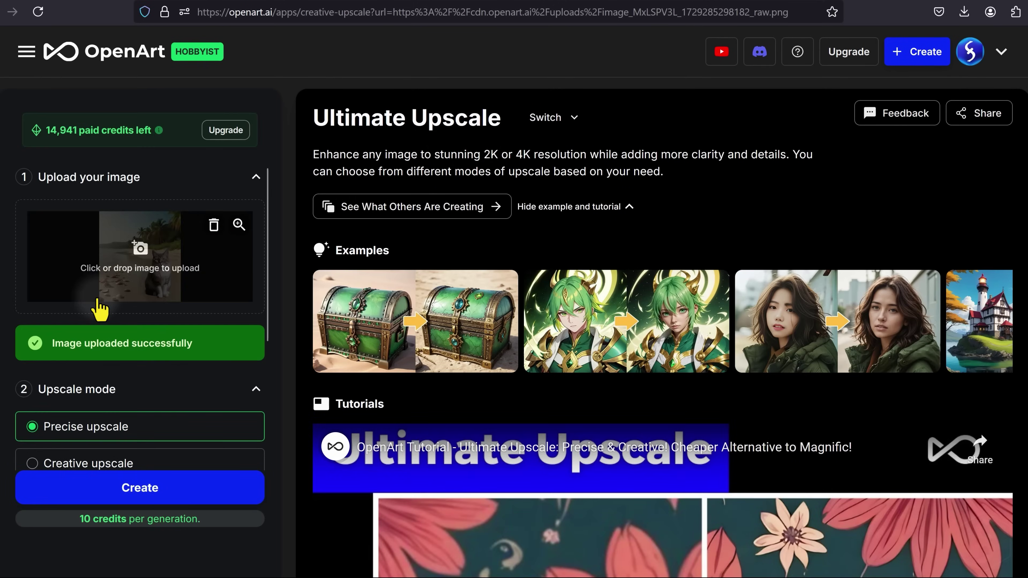
Upscale the cat-on-the-beach image using the Creative upscale mode.
scroll(247, 328, down, 2)
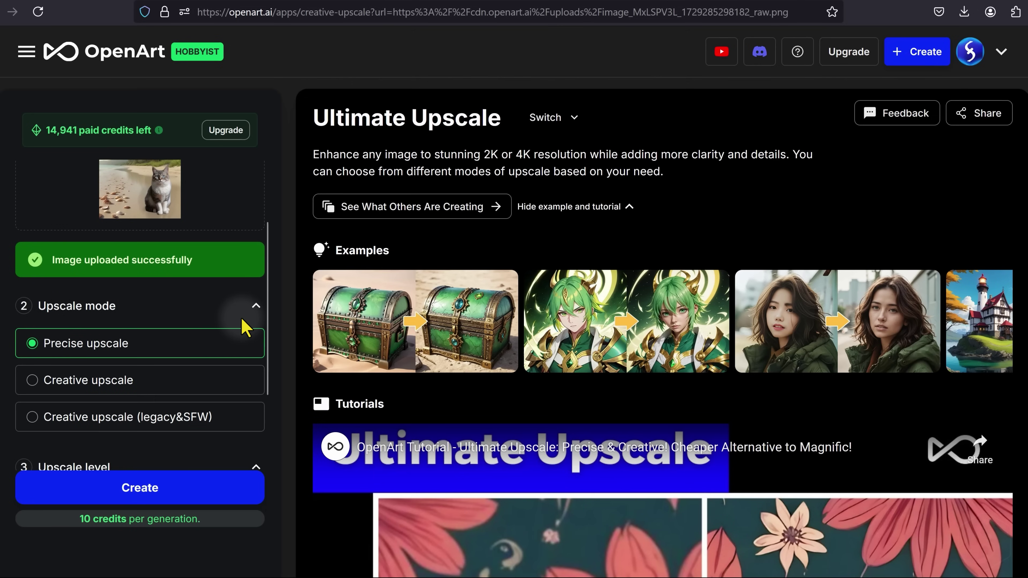
click(121, 392)
scroll(150, 322, up, 2)
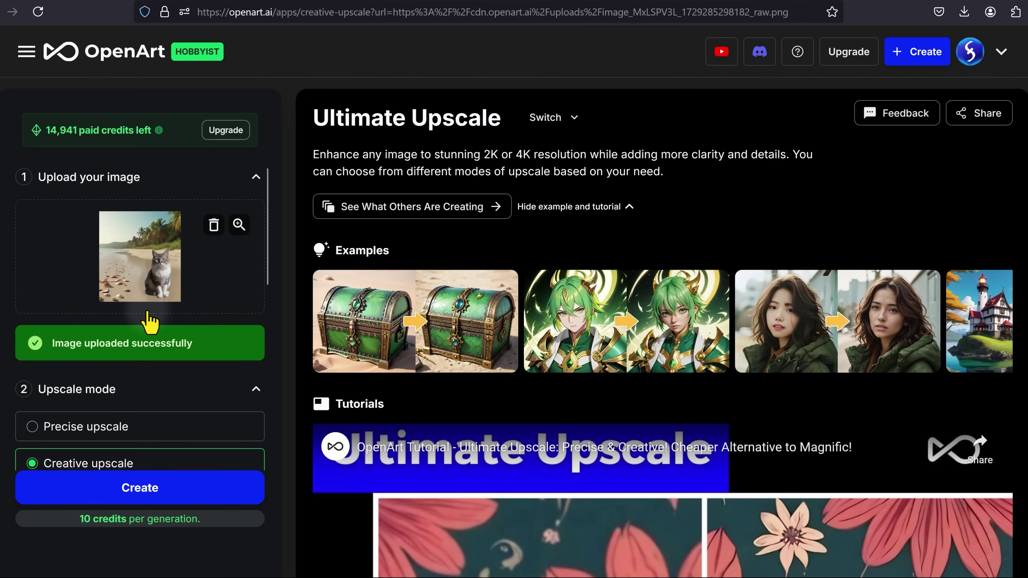
click(140, 490)
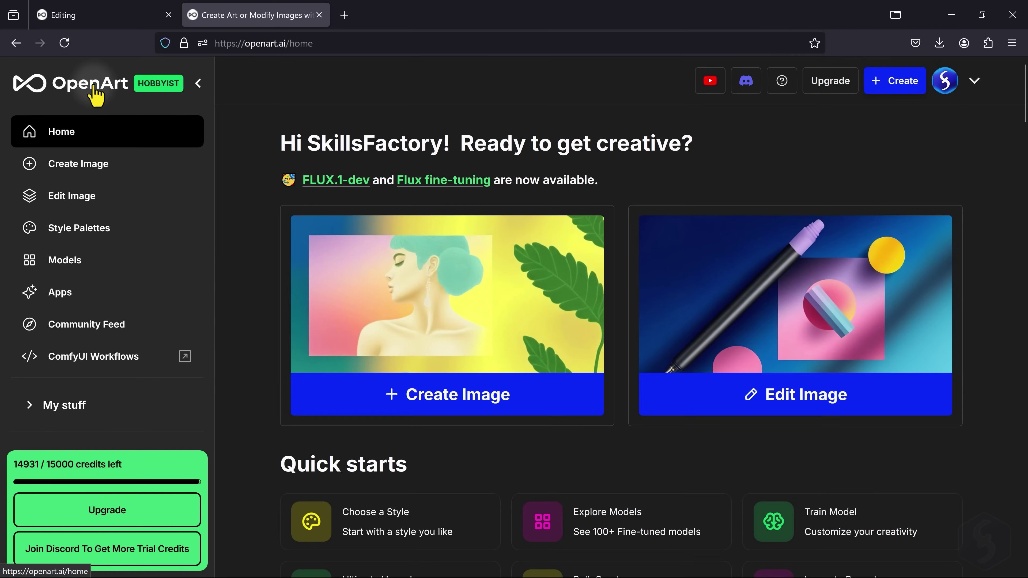
Open AI Filters from the AI apps and upload the grey cat photo.
click(83, 298)
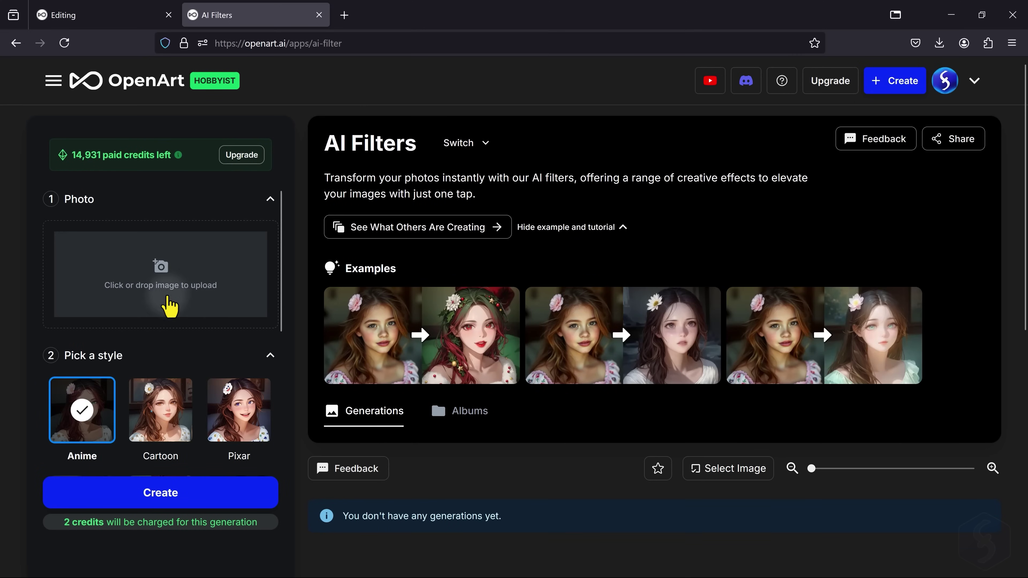
click(170, 307)
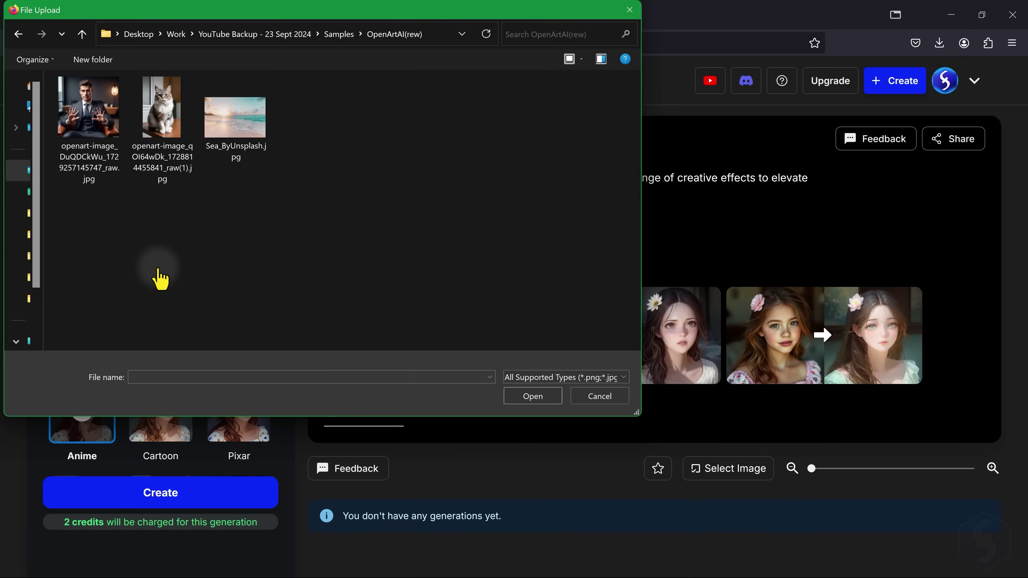
click(160, 128)
click(531, 401)
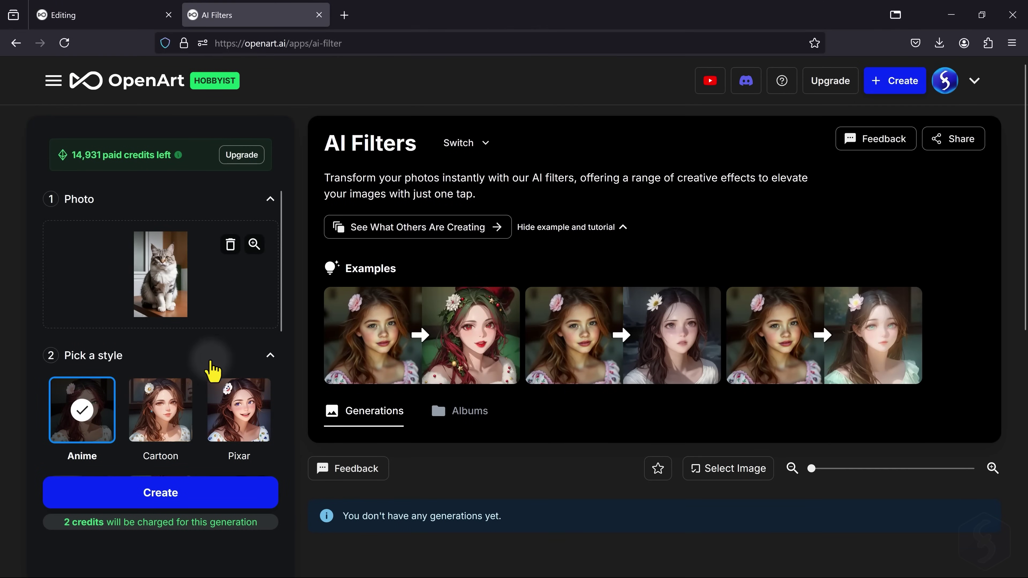
Apply the Pop Art filter with creativity raised to about 0.42 and generate.
click(175, 433)
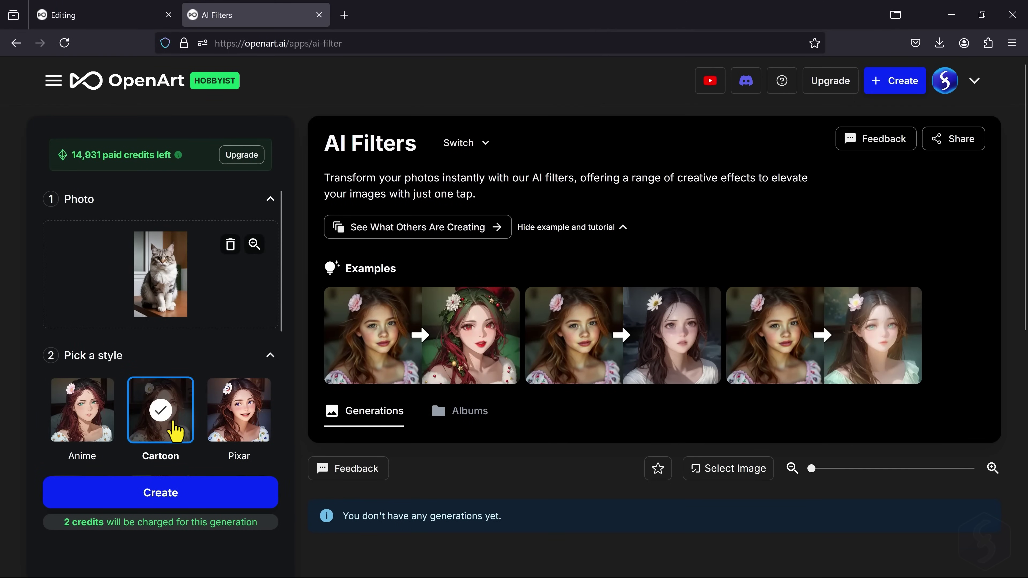
scroll(175, 433, down, 2)
click(166, 425)
scroll(162, 405, down, 3)
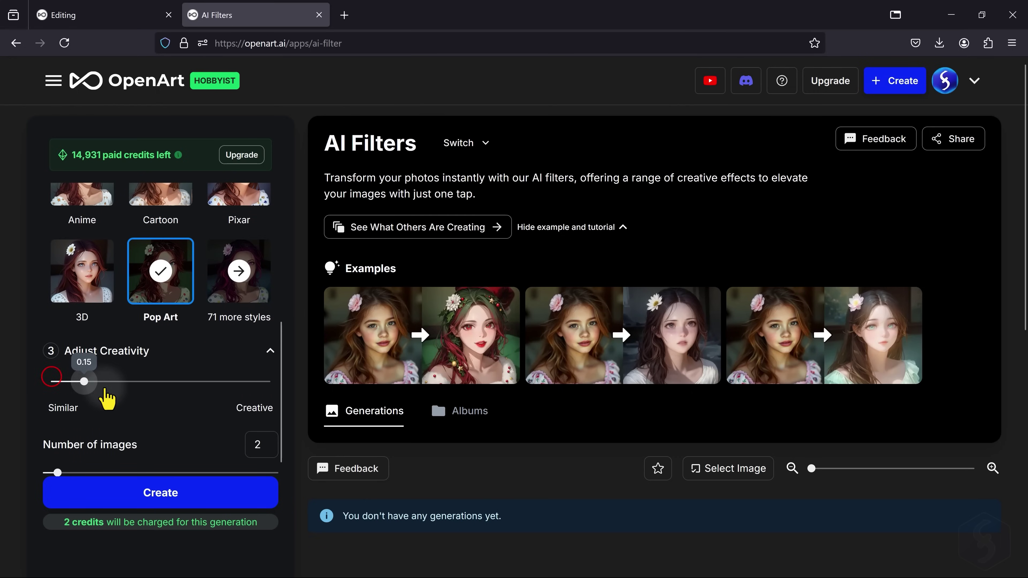
drag(104, 390, 141, 386)
scroll(168, 405, down, 1)
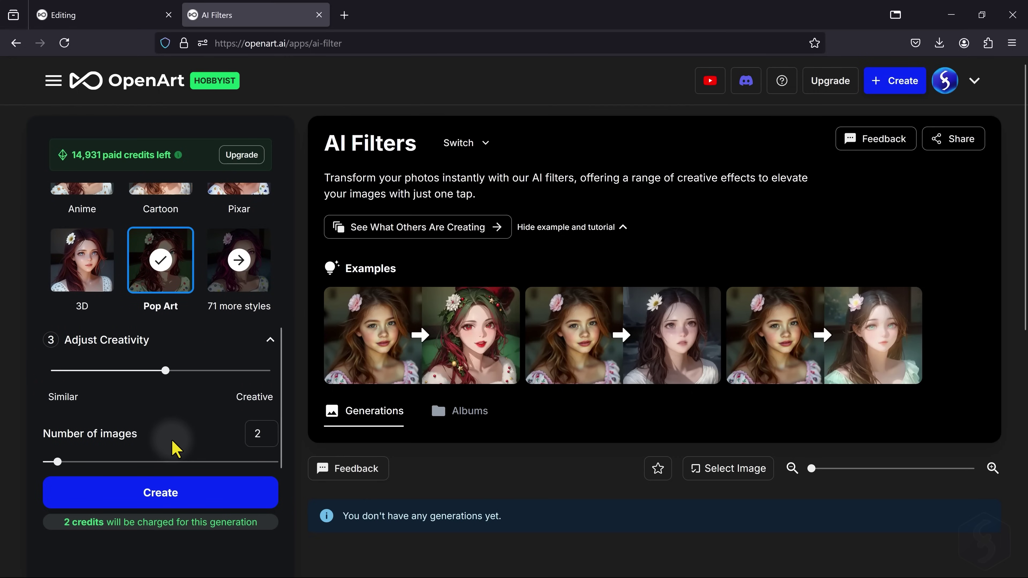
click(176, 492)
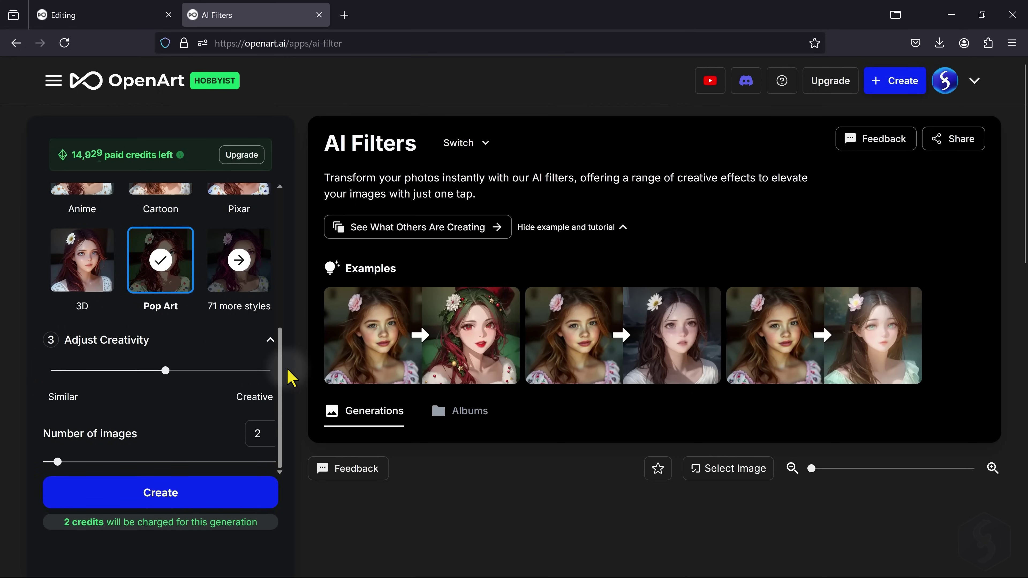
scroll(294, 345, down, 3)
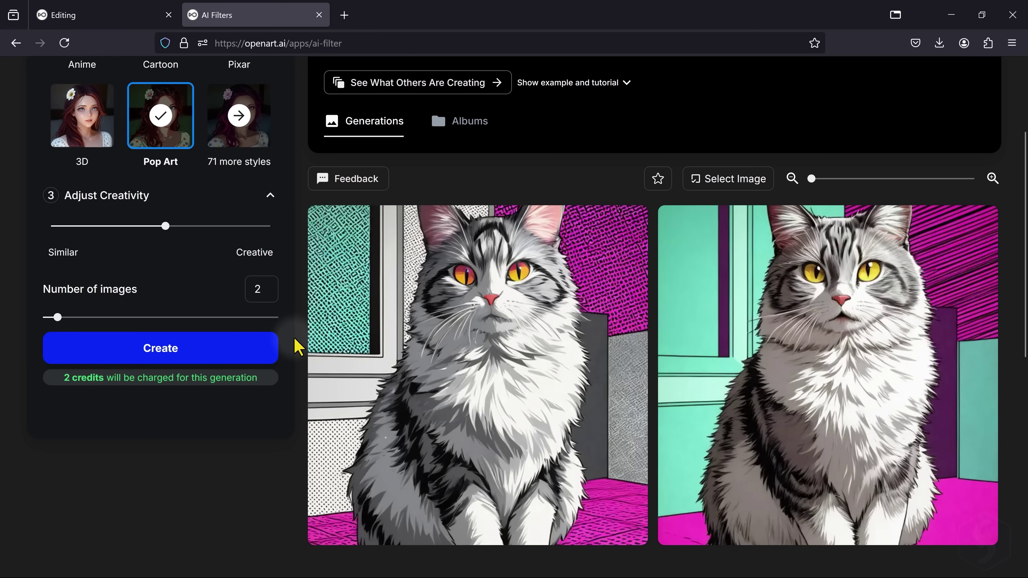
scroll(365, 332, down, 2)
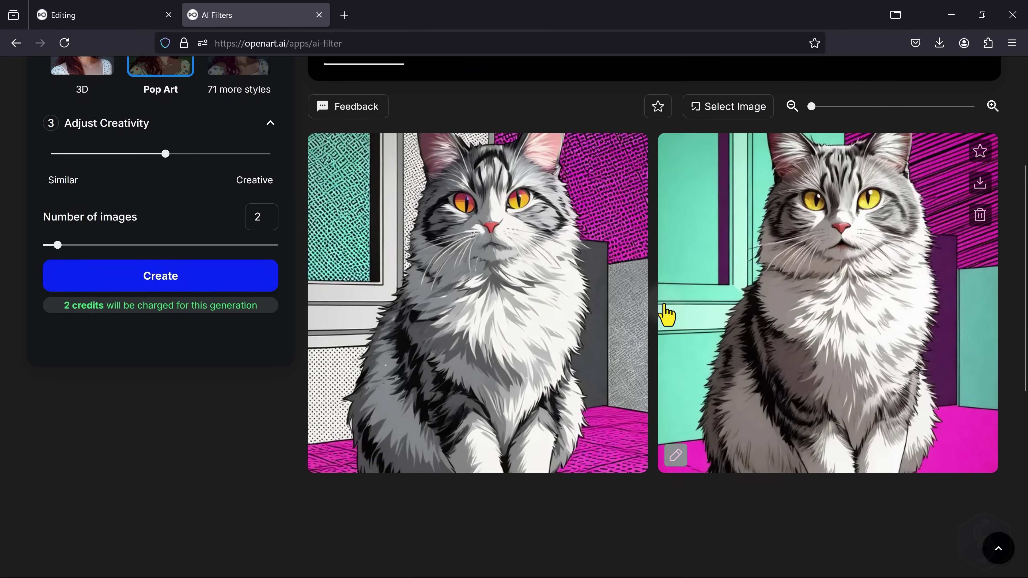
Run Sketch to Image on the car example with prompt 'A fast car running', Photorealistic style.
key(alt+Left)
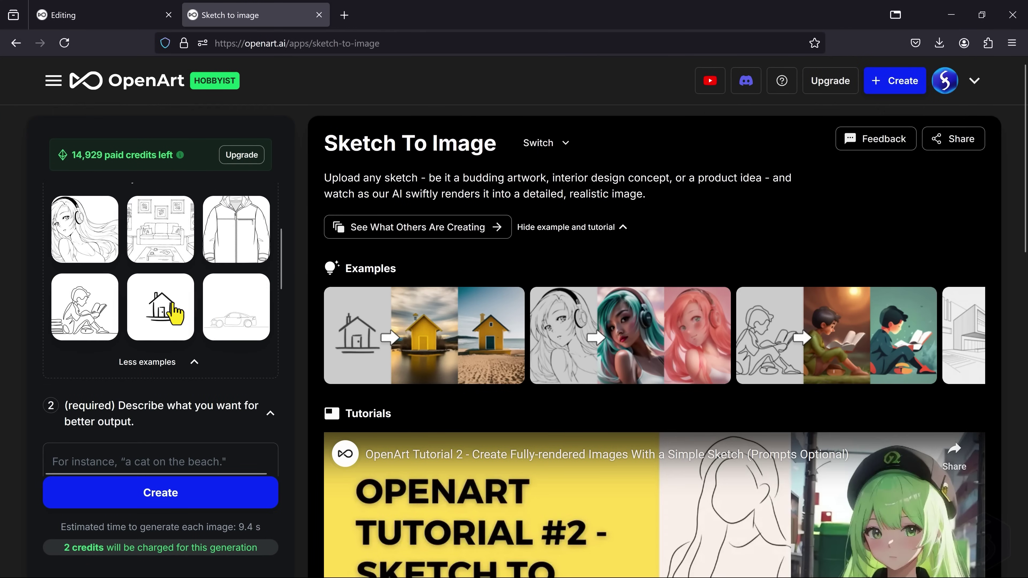
click(225, 318)
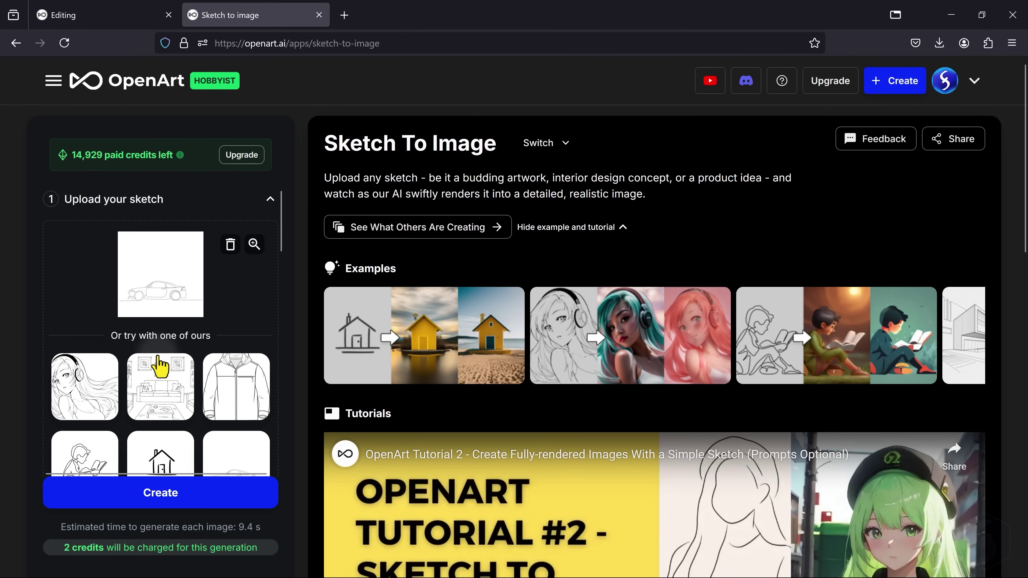
scroll(154, 344, down, 4)
click(148, 299)
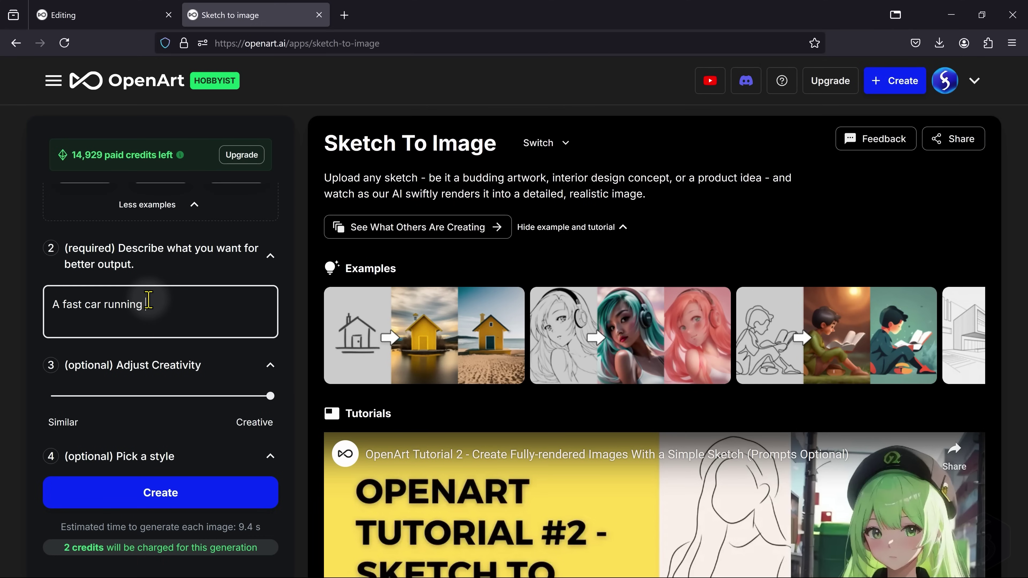
scroll(110, 338, down, 5)
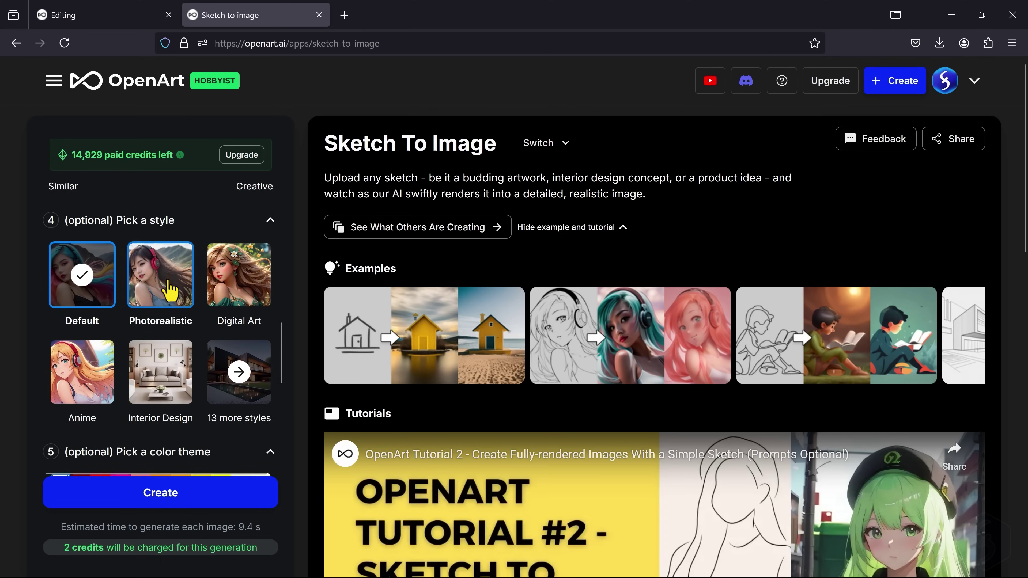
click(170, 290)
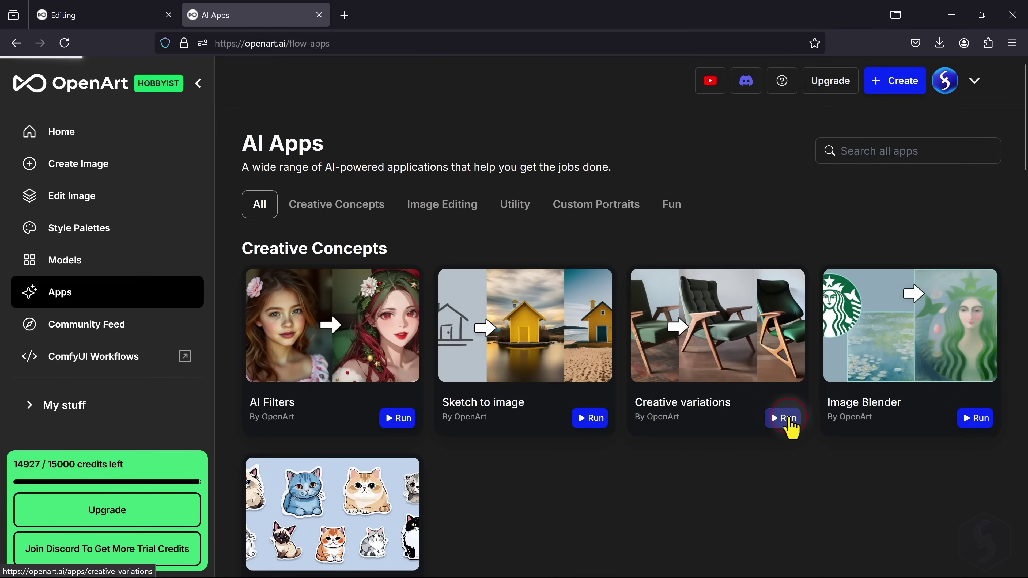
Open Creative variations, then scroll through the community image feed on the home page.
click(788, 419)
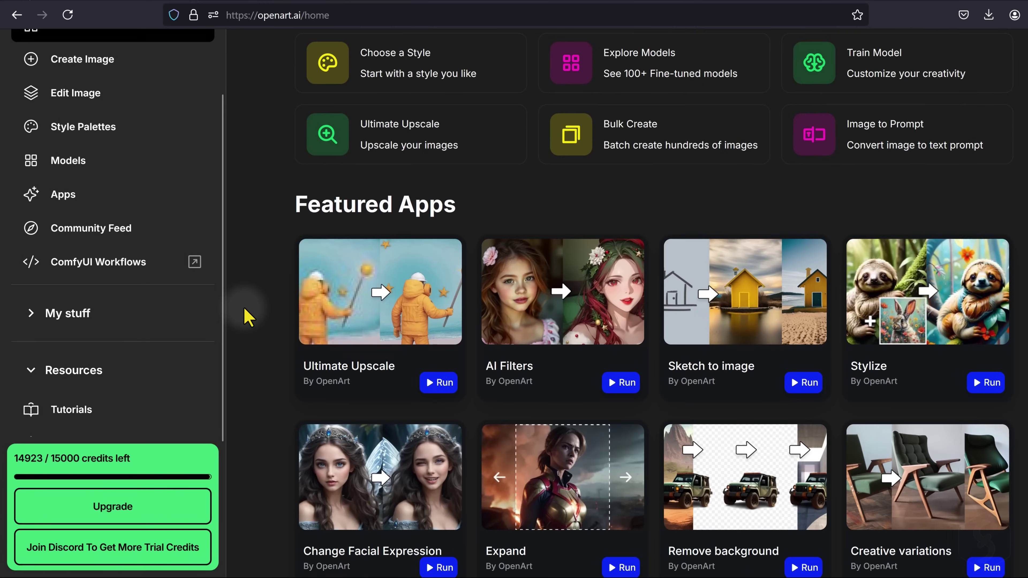
scroll(248, 316, down, 15)
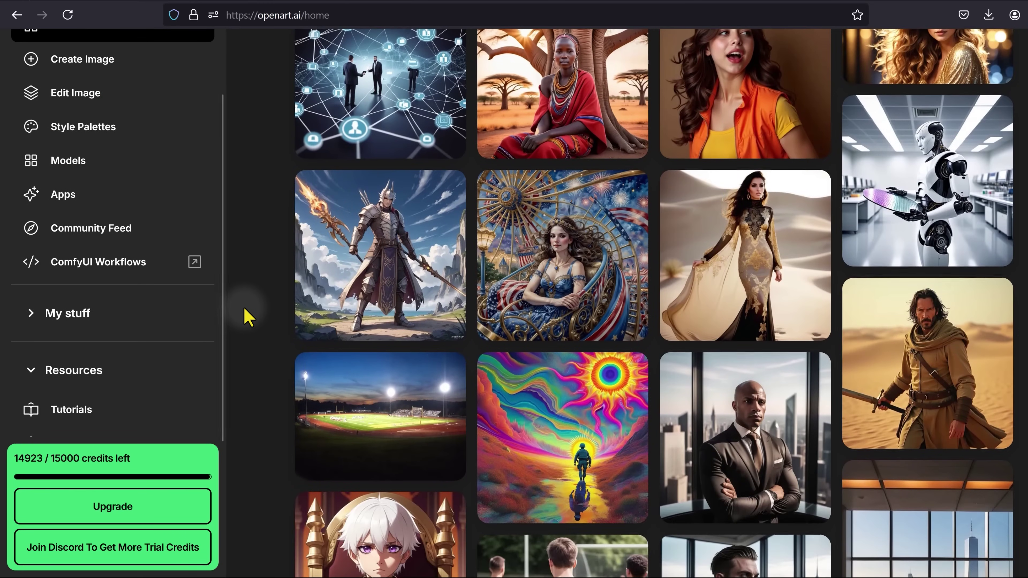
scroll(248, 316, up, 3)
scroll(247, 317, down, 15)
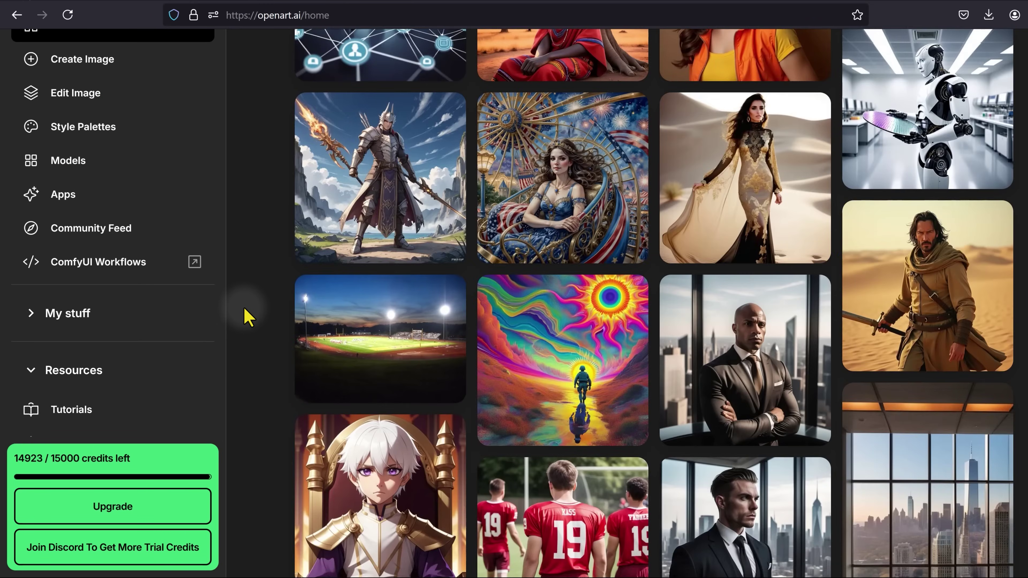
scroll(248, 316, down, 8)
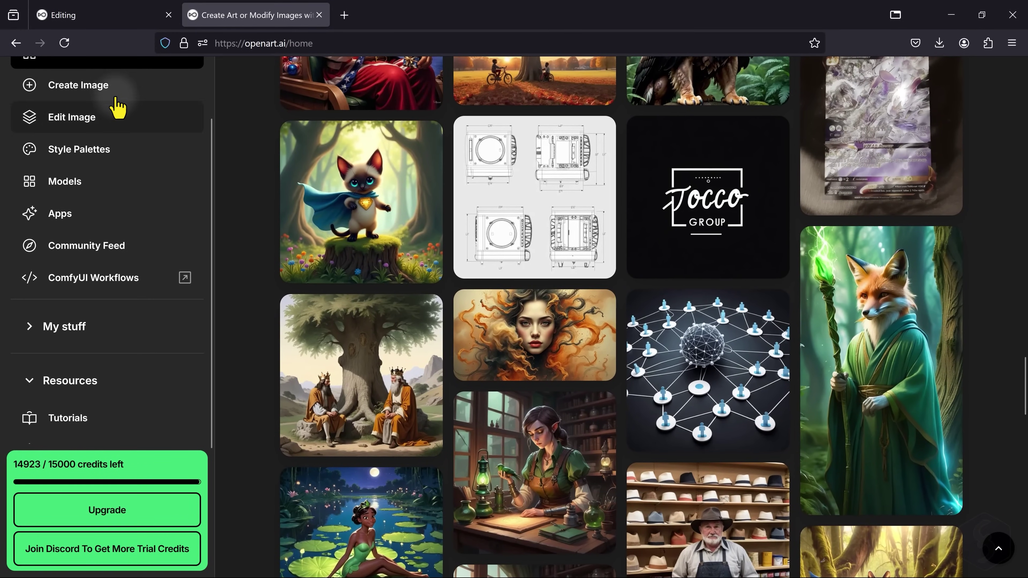
On the Create Image page, check Albums, then scroll the Generation tab's results down to the beach images.
click(119, 90)
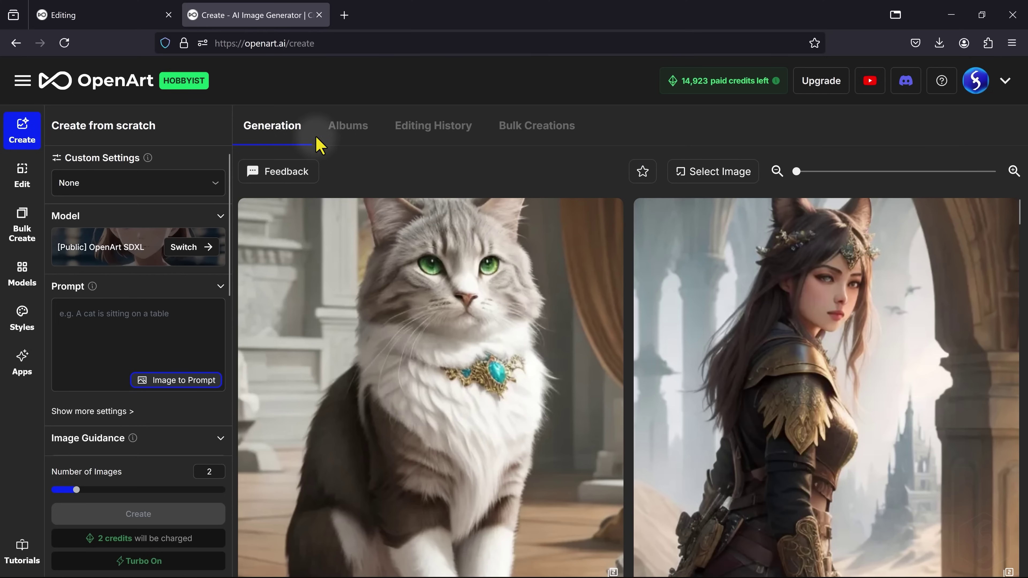
click(358, 126)
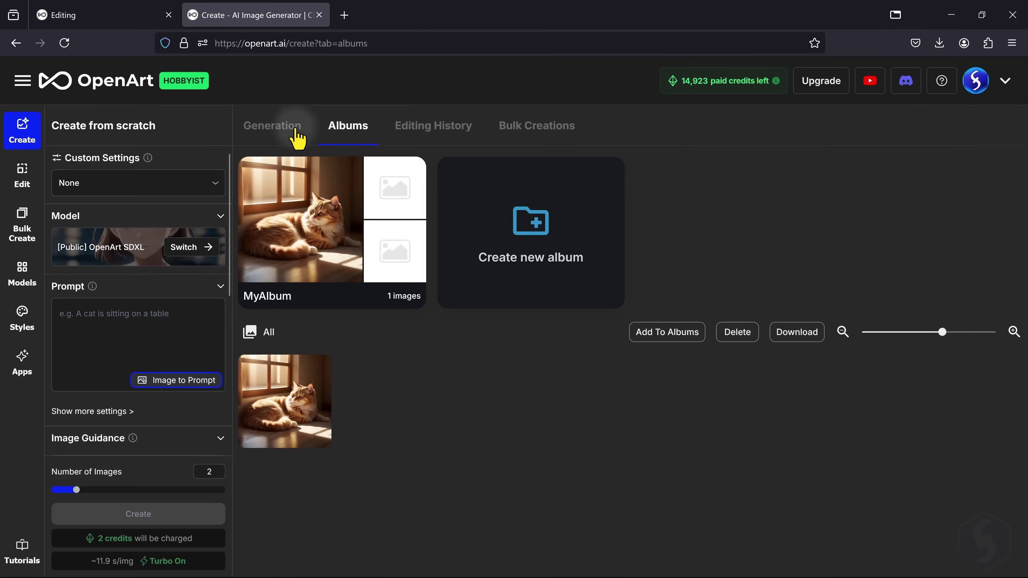
click(280, 130)
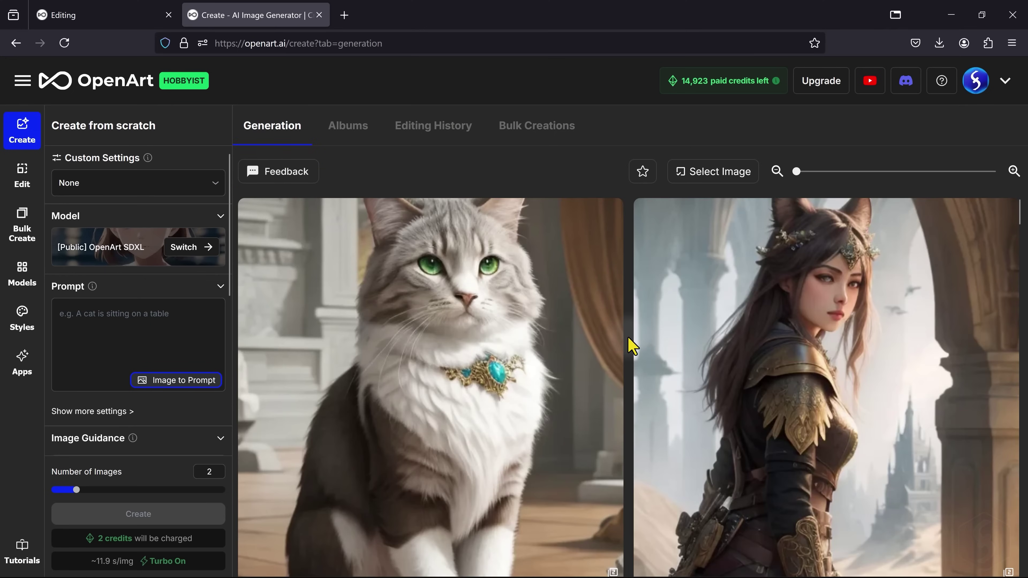
scroll(631, 346, down, 12)
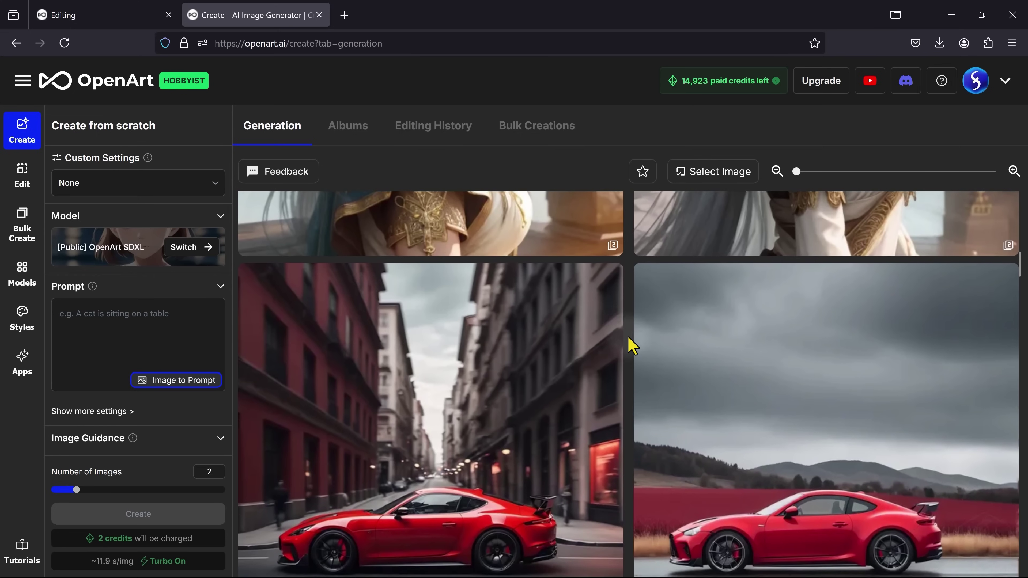
scroll(631, 346, down, 12)
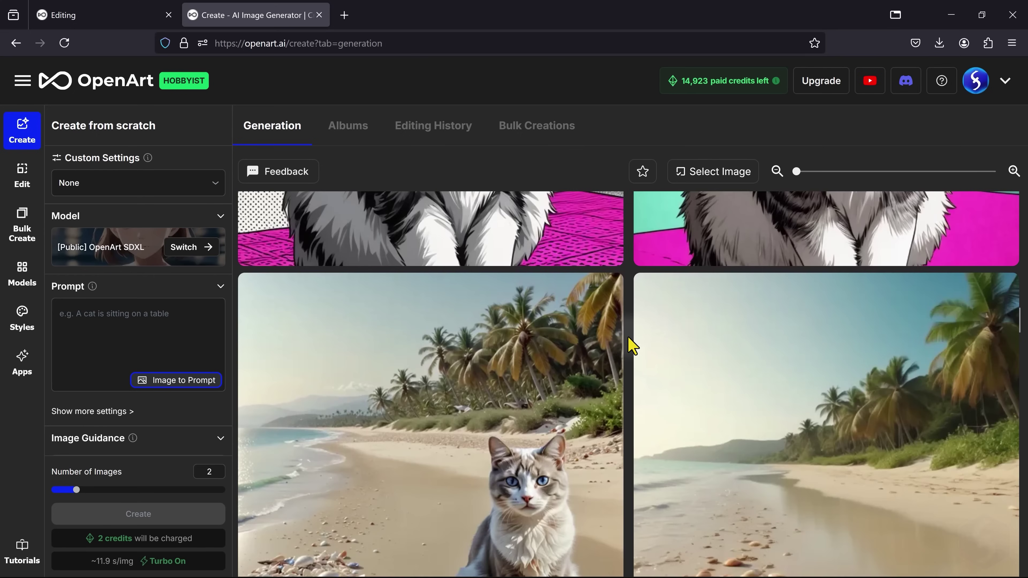
scroll(631, 346, down, 10)
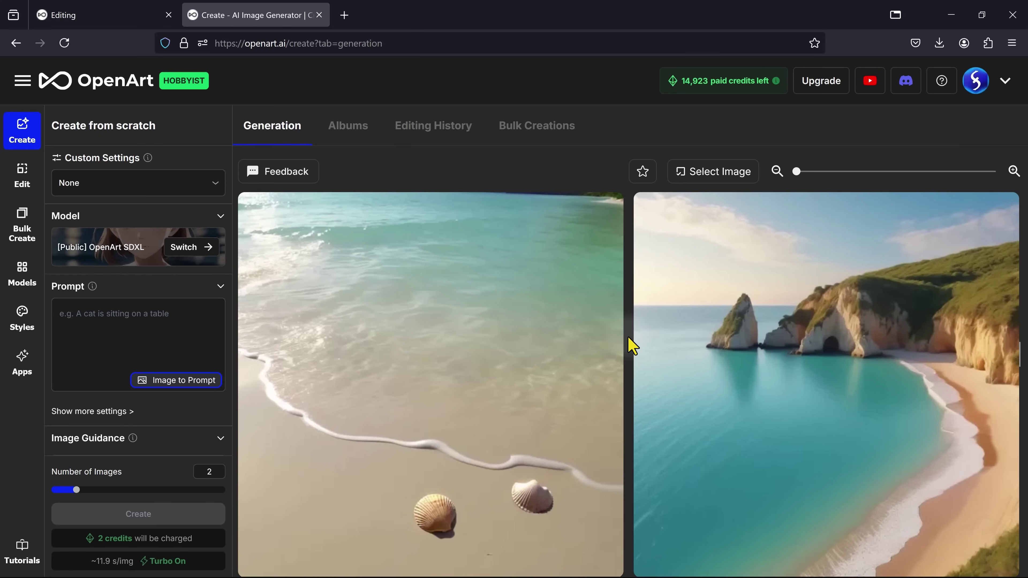